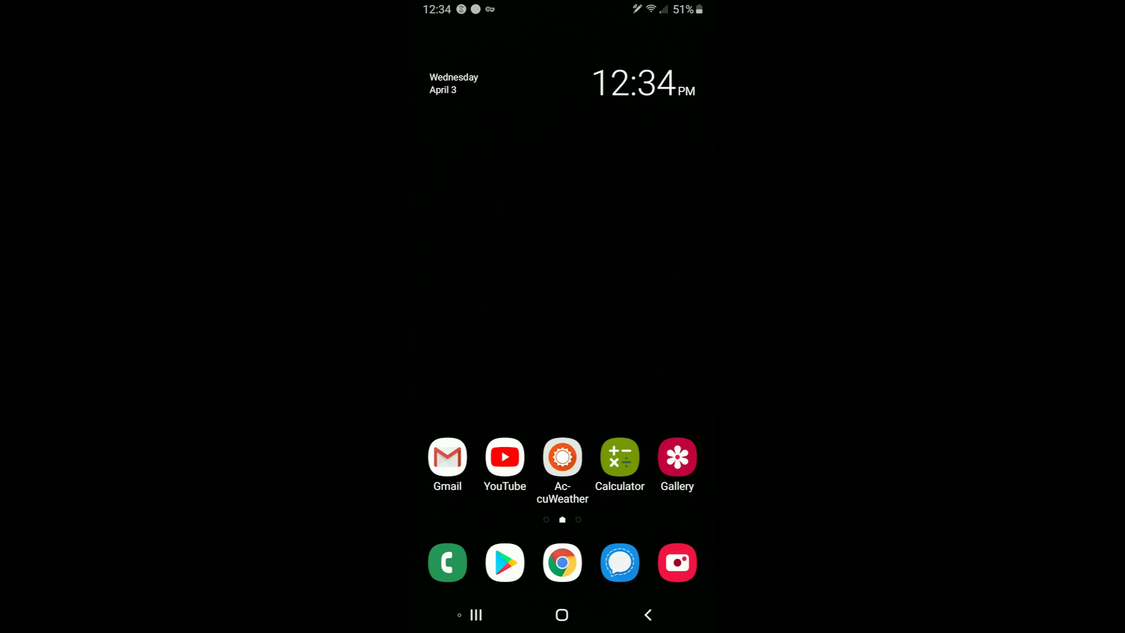
- Return from Recents to the Software information page in Settings
left_click(476, 614)
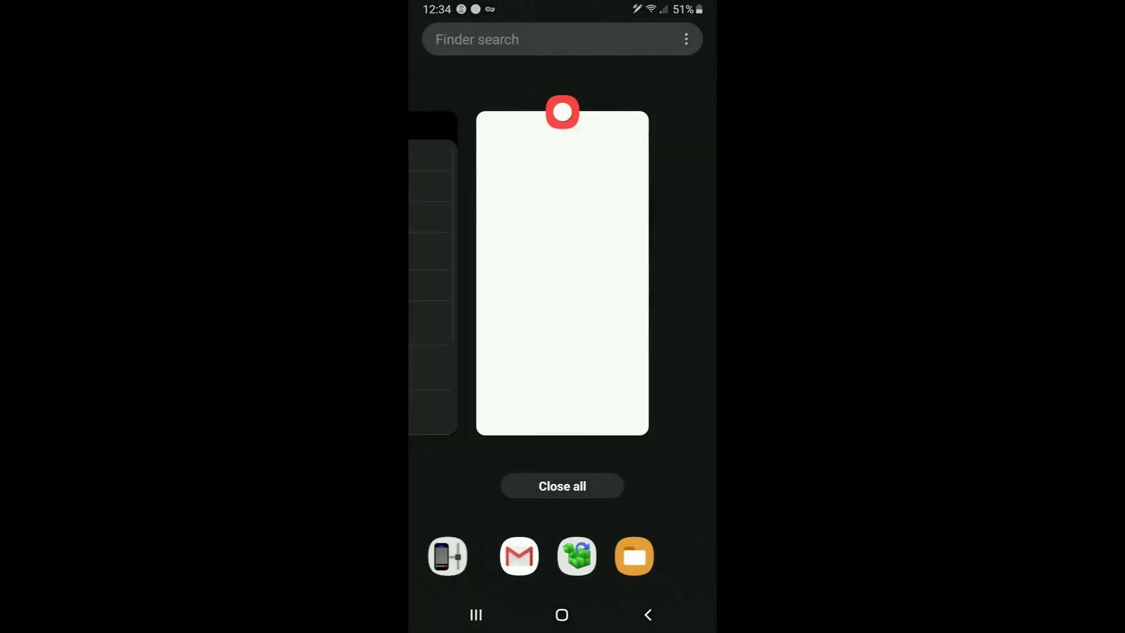
left_click(563, 271)
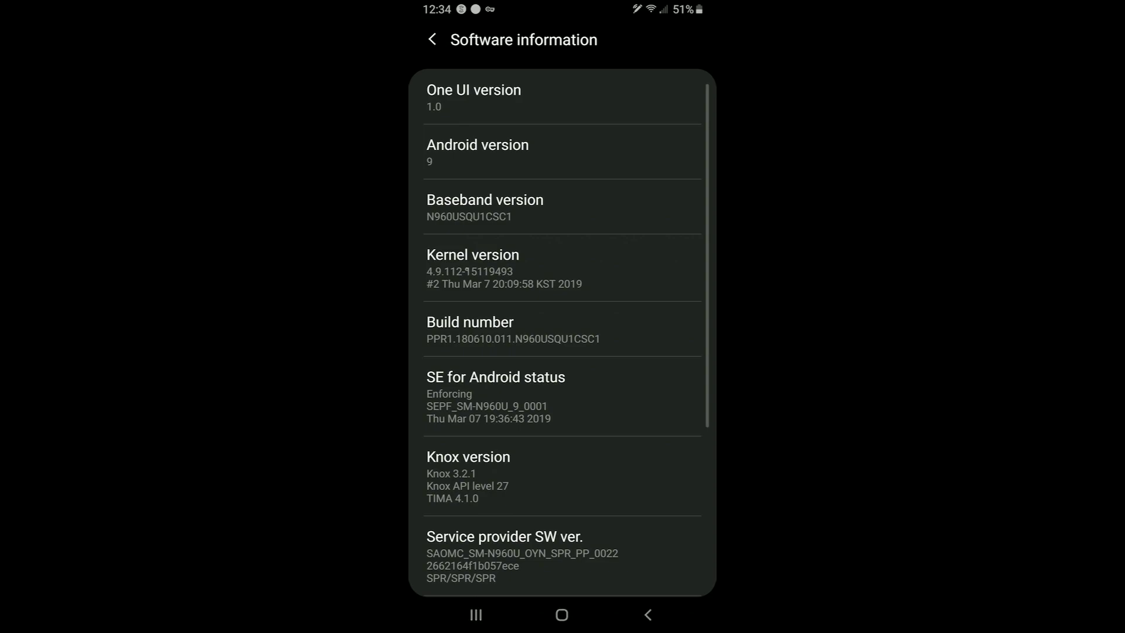
scroll(562, 332, "up", 2)
scroll(563, 332, "down", 3)
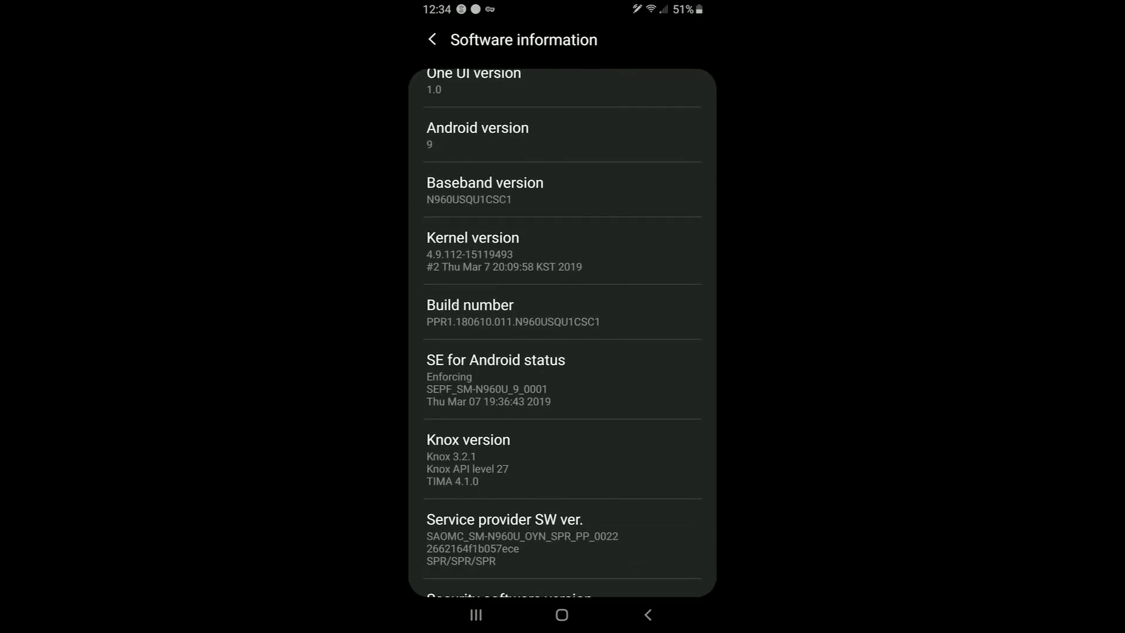
- Tap Build number repeatedly to confirm developer mode is already turned on
left_click(504, 312)
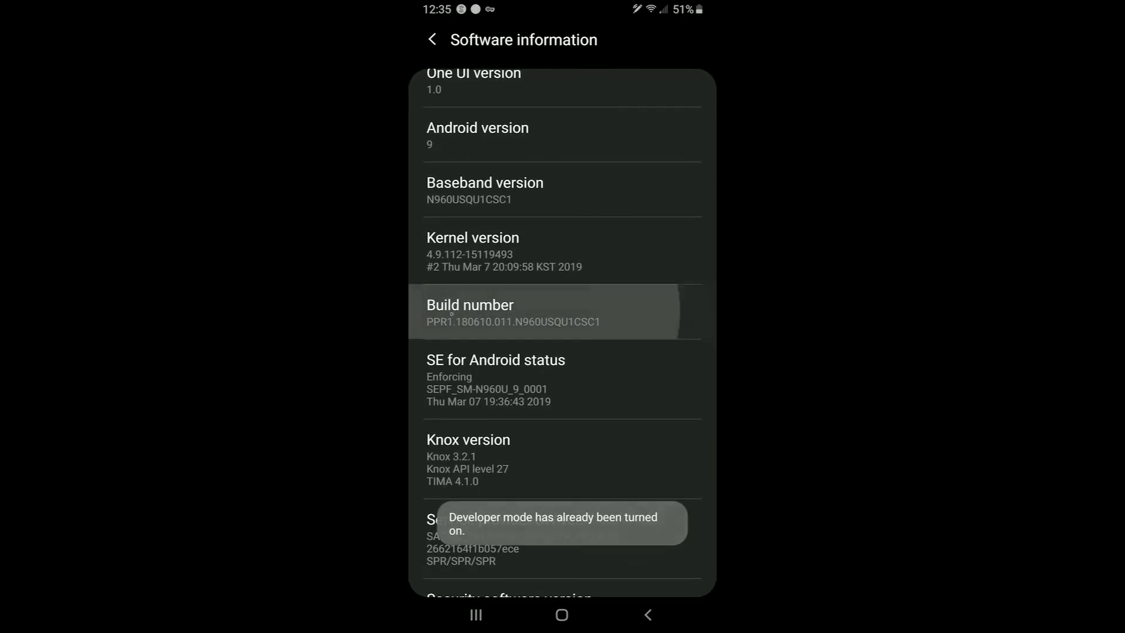
left_click(504, 311)
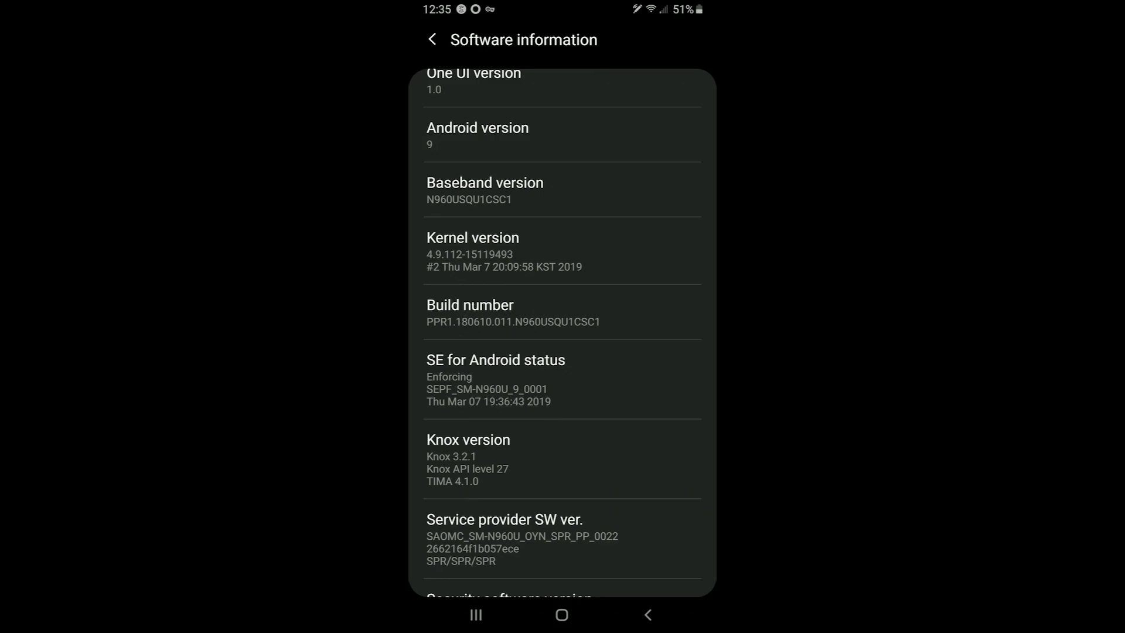
scroll(469, 234, "up", 3)
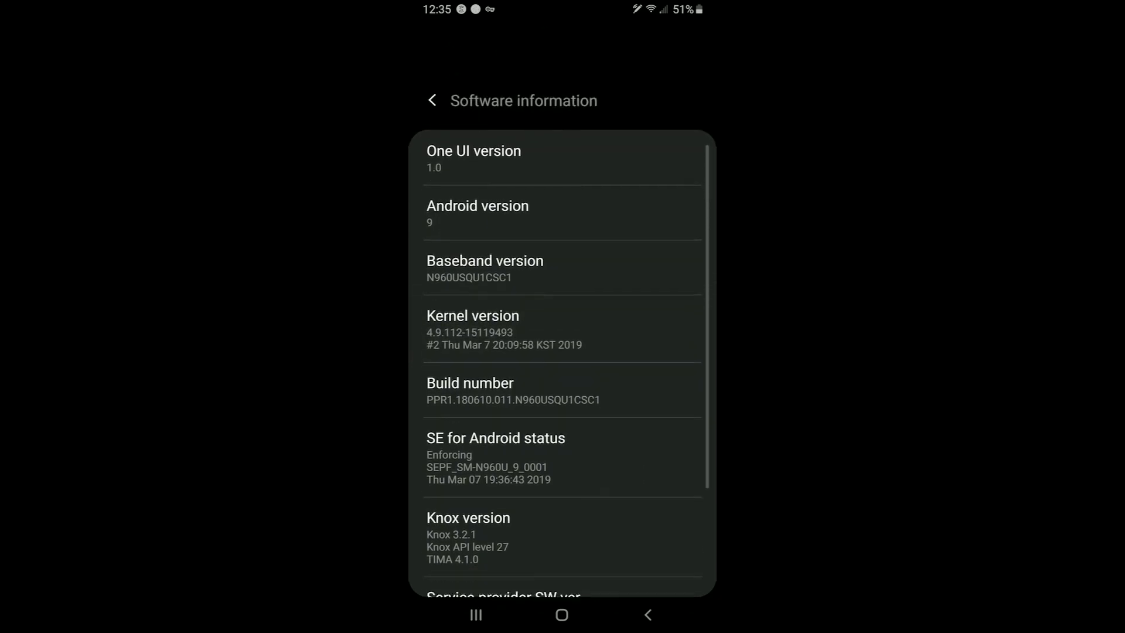
left_click(513, 328)
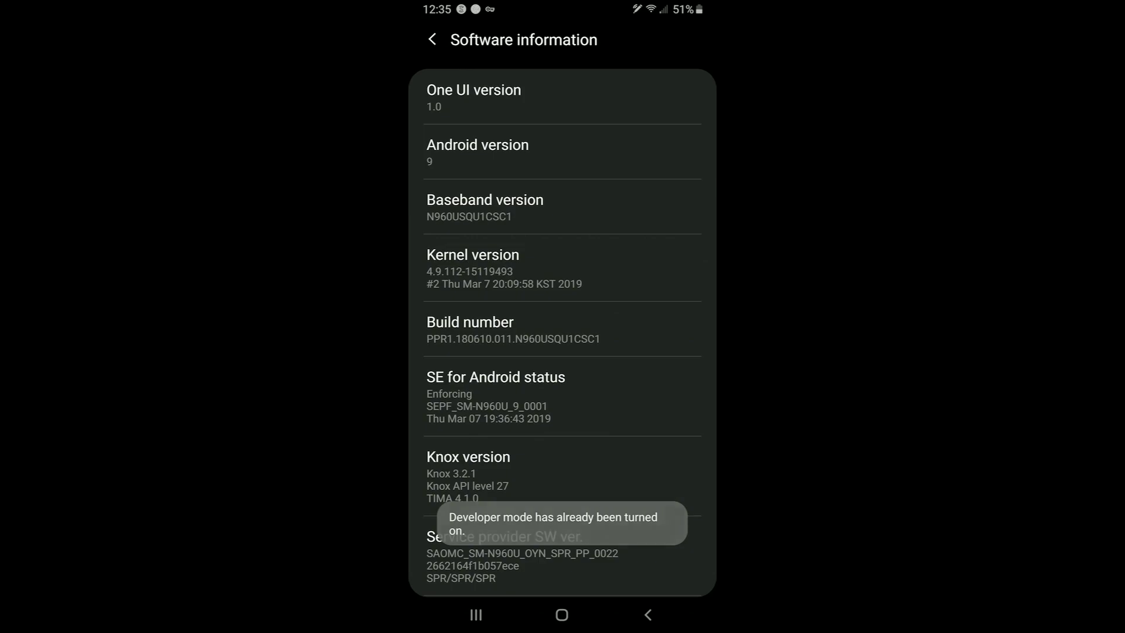
left_click(476, 615)
- Open Developer options in the phone's Settings from the notification shade gear
left_click(562, 615)
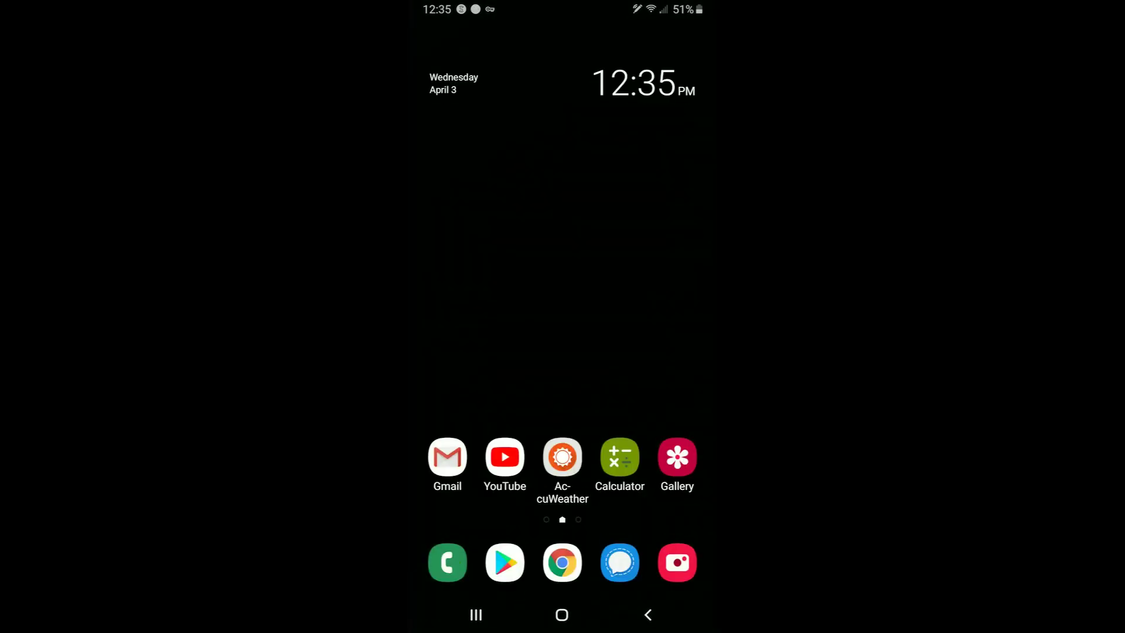
left_click_drag(563, 6, 562, 410)
left_click(692, 38)
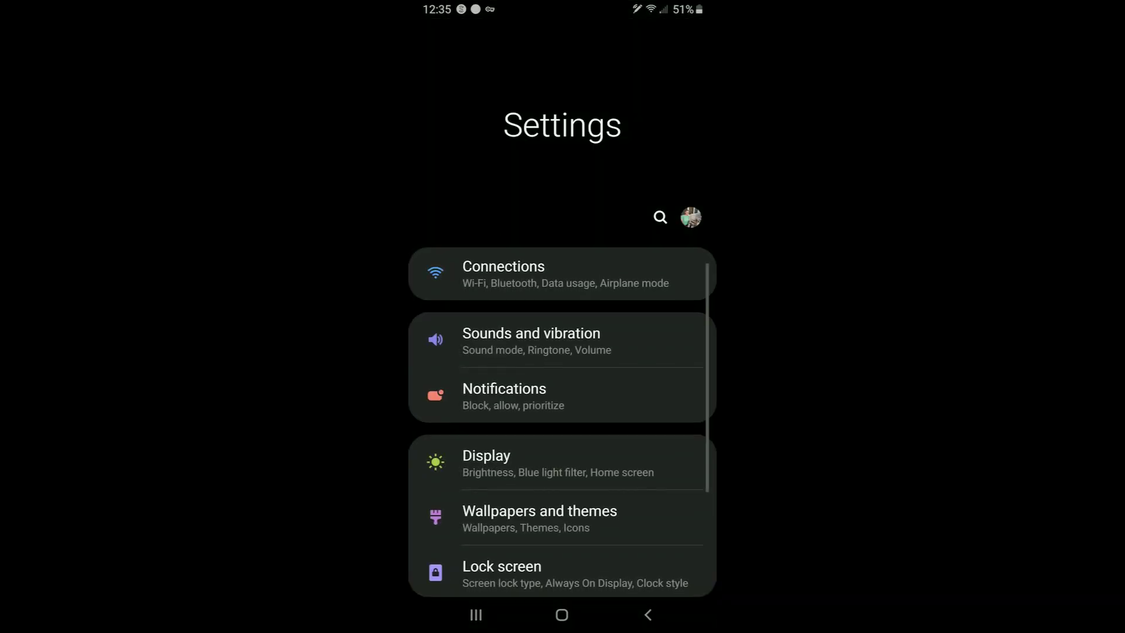
scroll(562, 352, "down", 10)
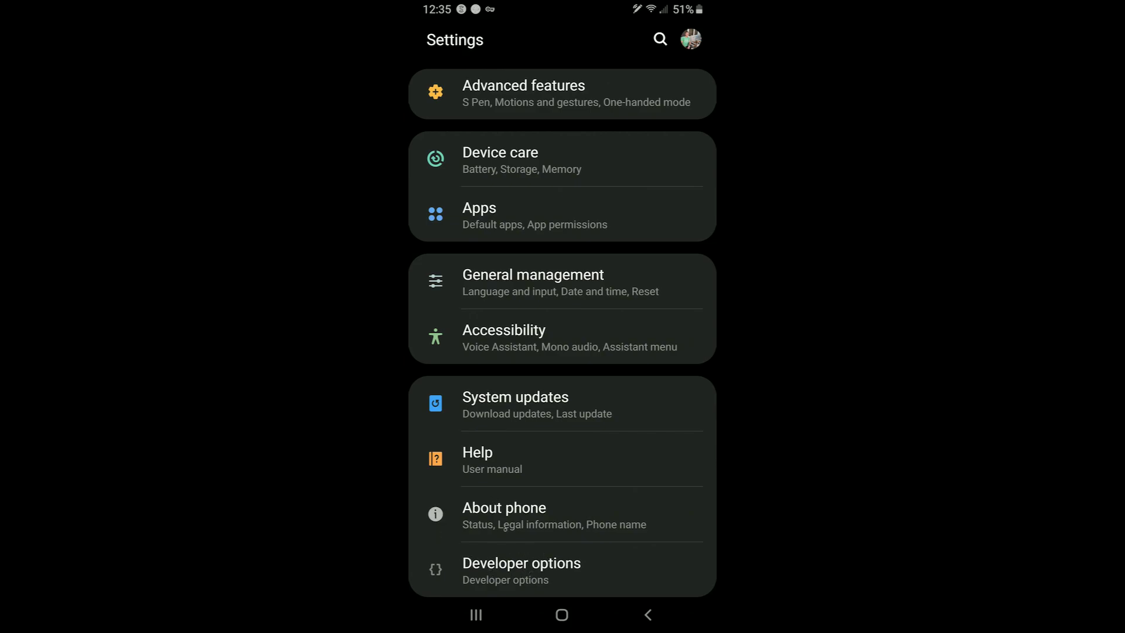
left_click(521, 568)
- Toggle USB debugging back on and allow it in the confirmation dialog
scroll(563, 351, "down", 6)
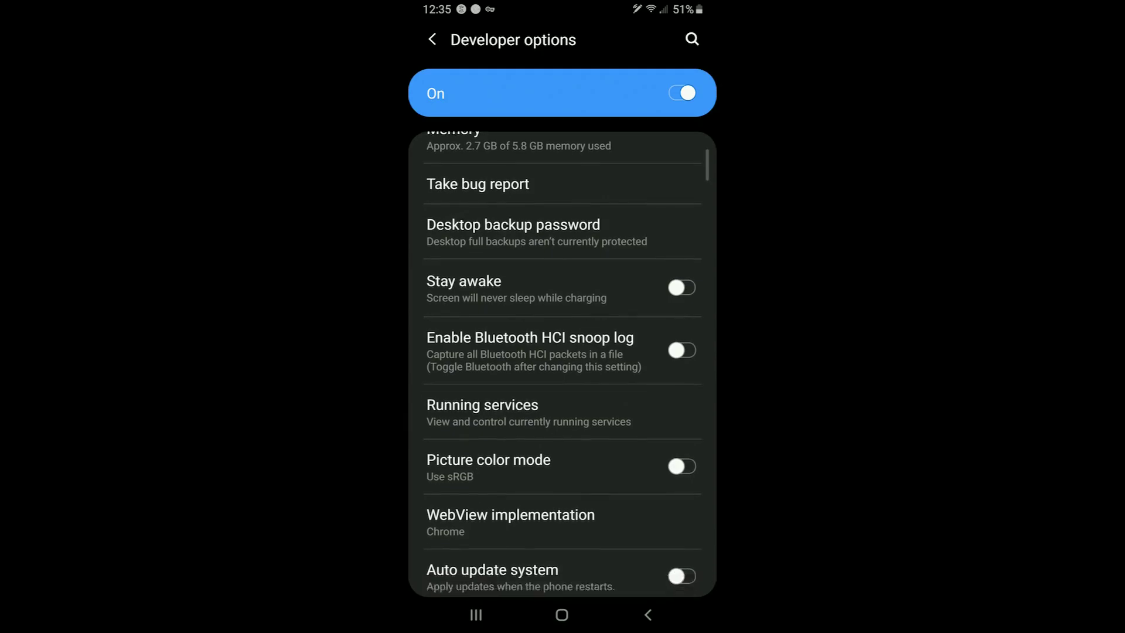
scroll(562, 352, "down", 2)
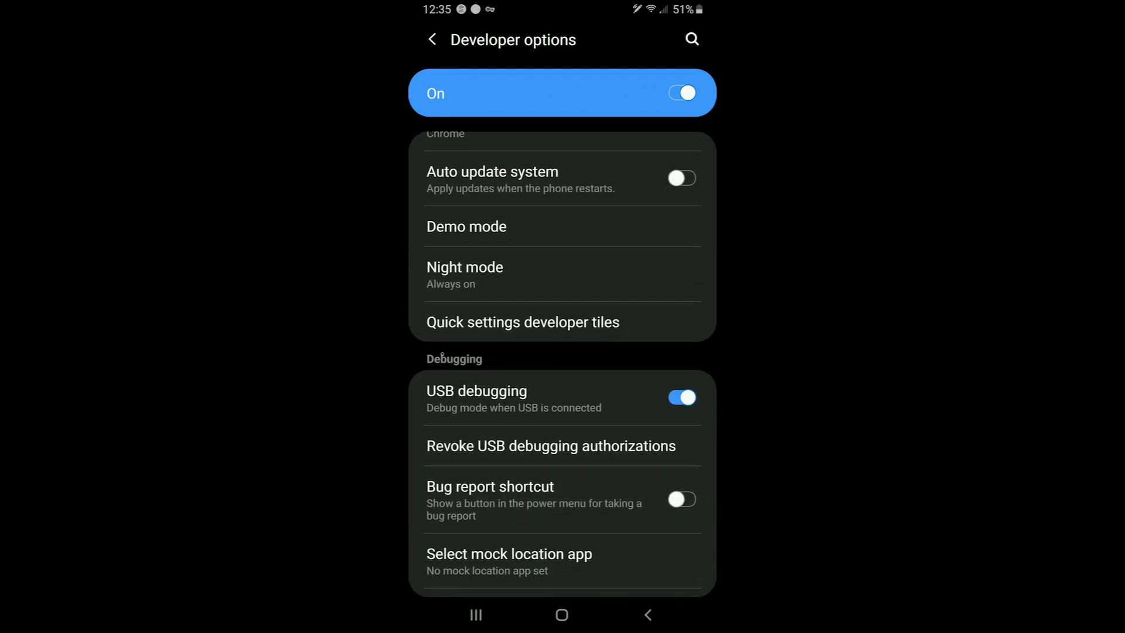
left_click(681, 381)
left_click(674, 398)
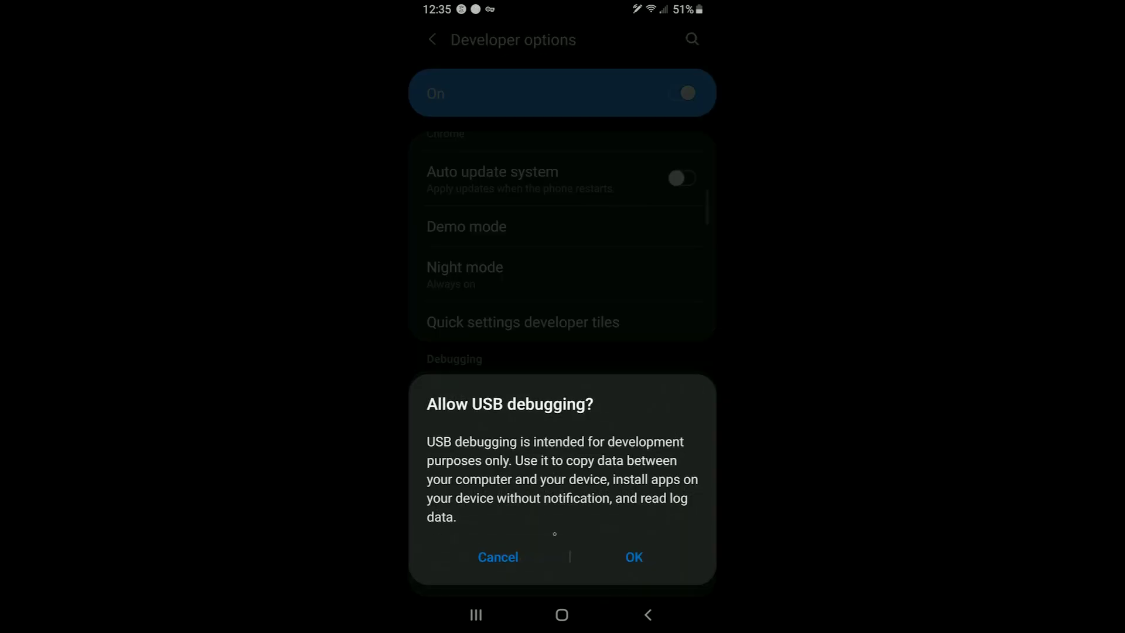
left_click(634, 556)
left_click(634, 557)
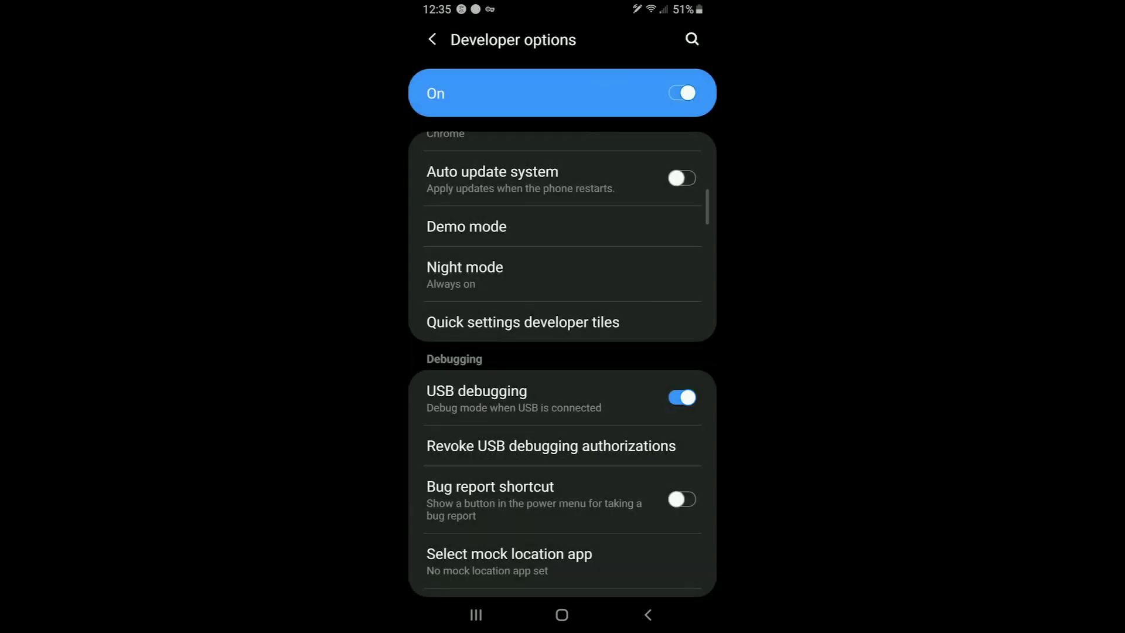
- Leave Settings for the home screen and browse the mobile-stream.com EasyTether page in Chrome
left_click(476, 614)
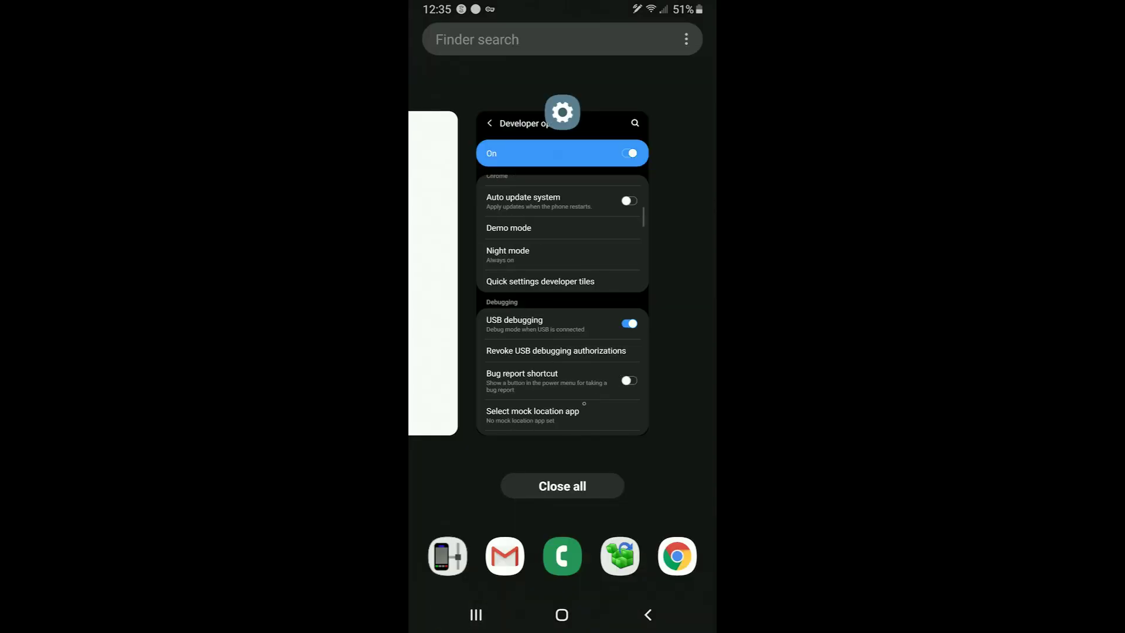
left_click_drag(563, 293, 563, 88)
left_click(562, 615)
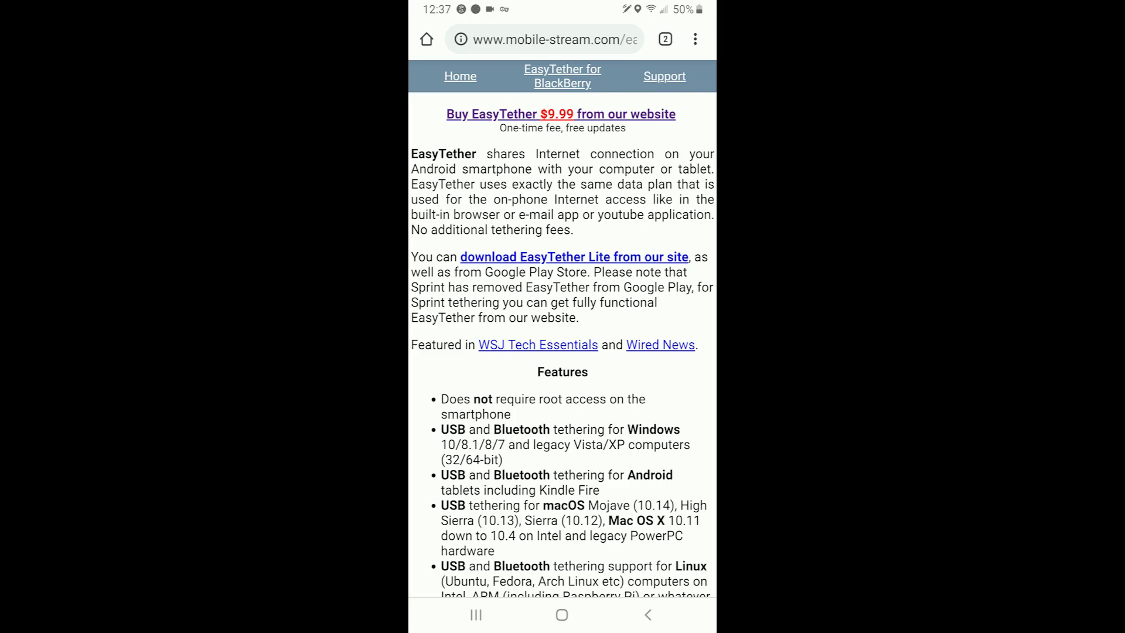
scroll(562, 352, "down", 2)
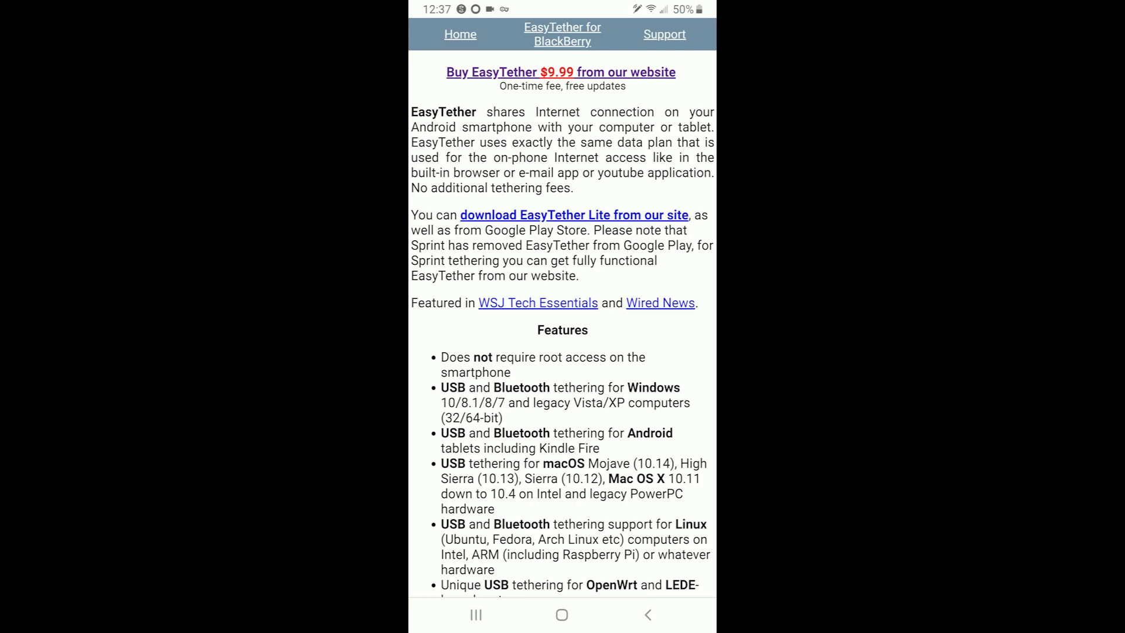
scroll(563, 316, "up", 1)
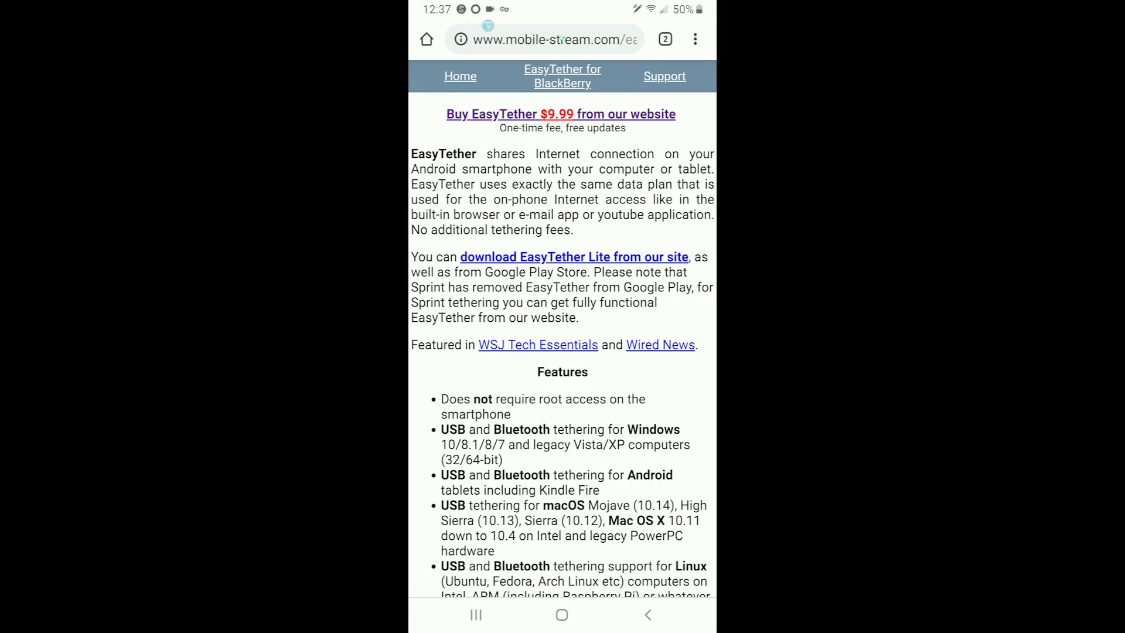
- Check the page's full web address and the site's connection security info
left_click(527, 39)
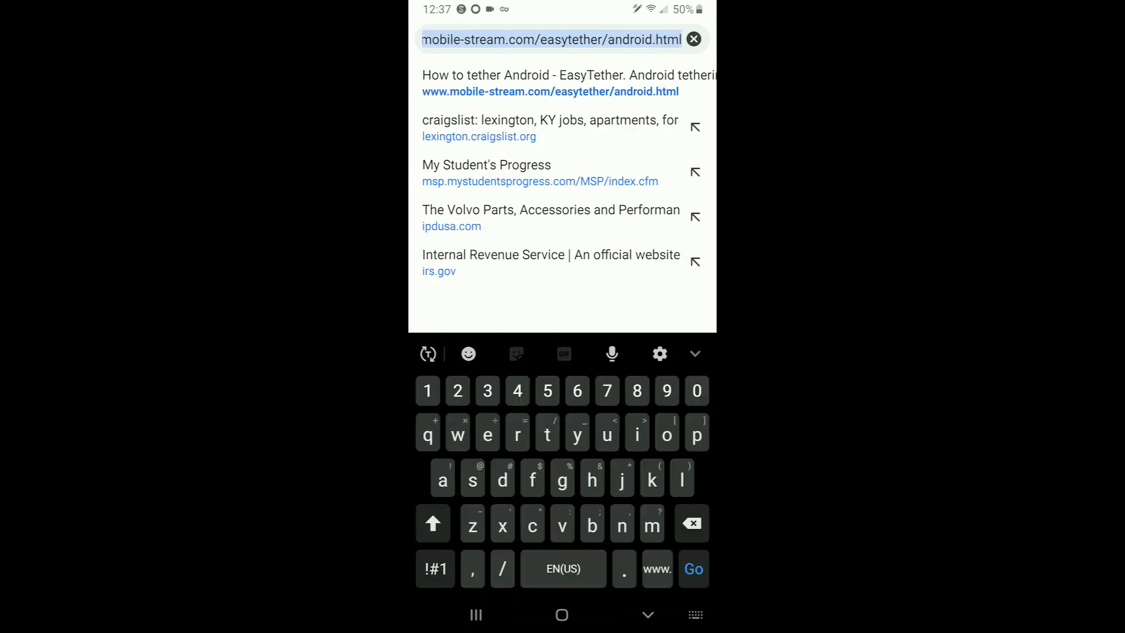
key("Escape")
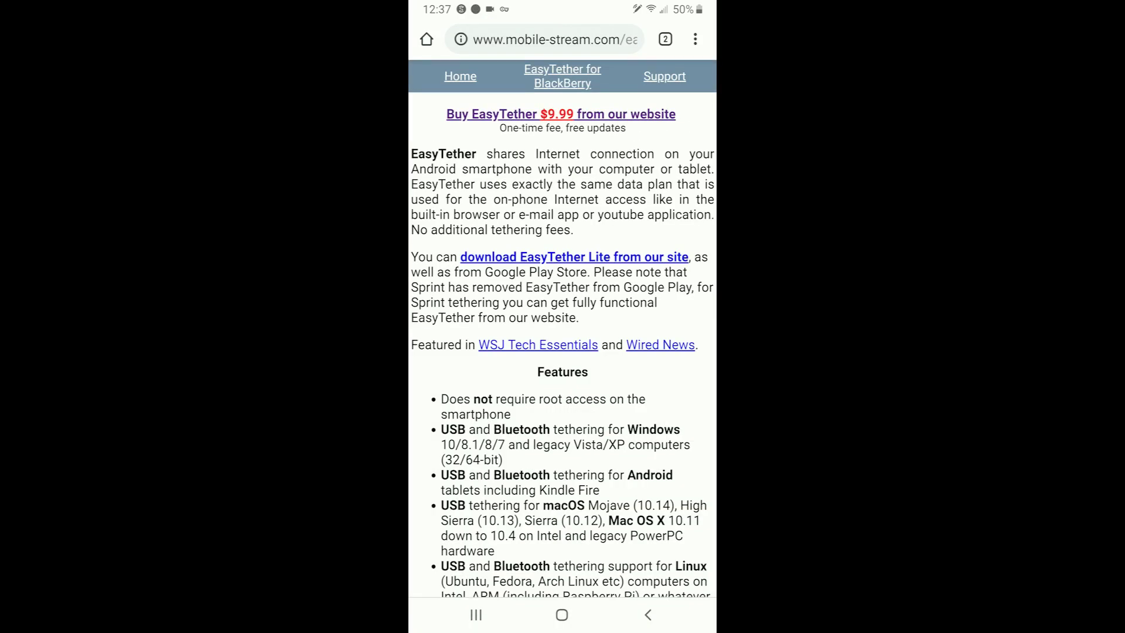
left_click(461, 40)
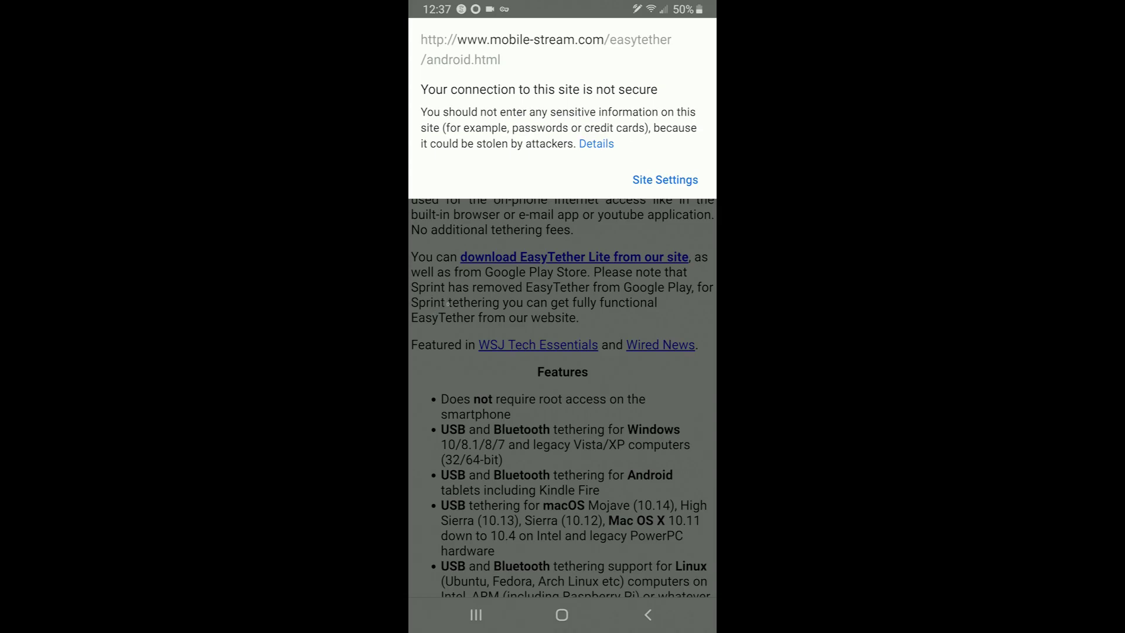
left_click(506, 318)
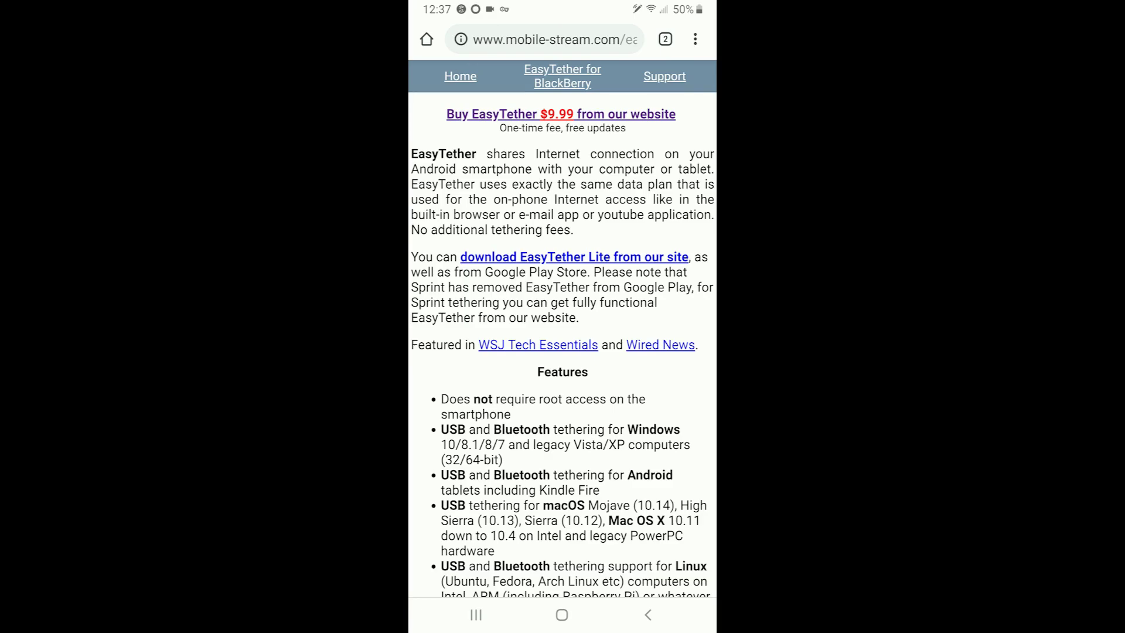
- Scroll through the EasyTether page to locate the EasyTether Lite download link
scroll(562, 328, "down", 3)
scroll(562, 328, "up", 3)
scroll(563, 310, "down", 3)
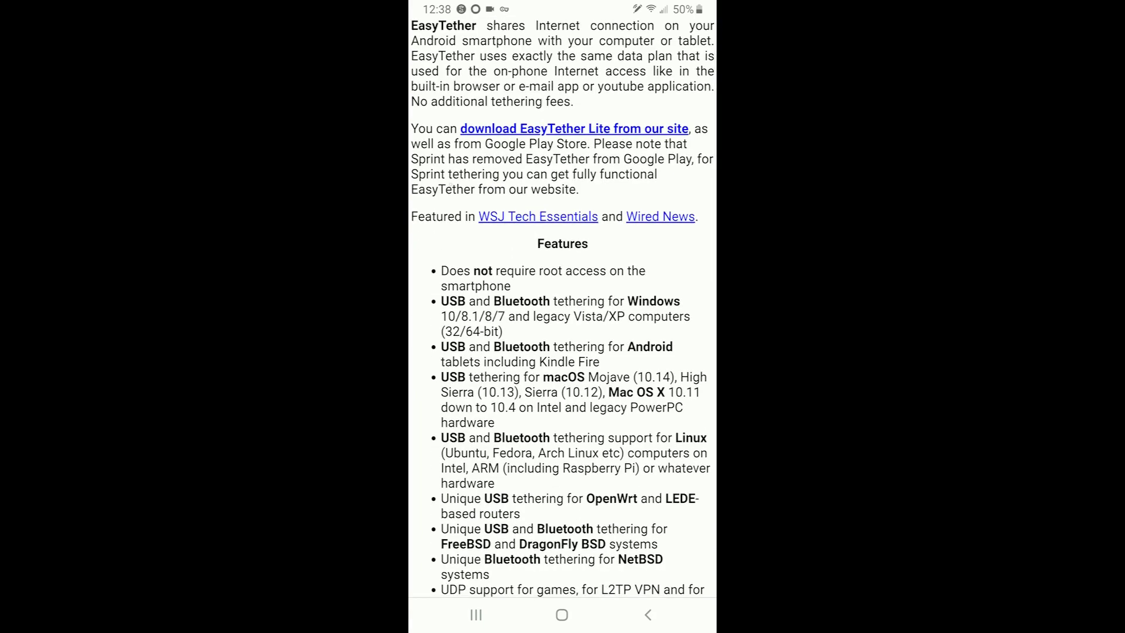
scroll(562, 311, "up", 3)
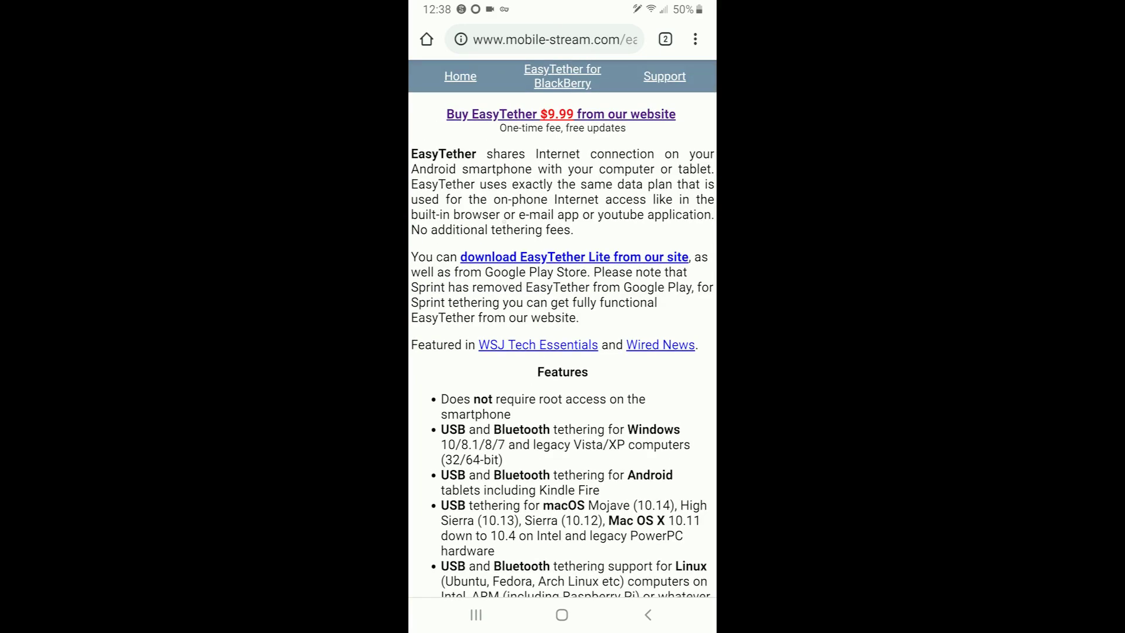
- Download EasyTether Lite from the site, open the package, and cancel the update
left_click(487, 256)
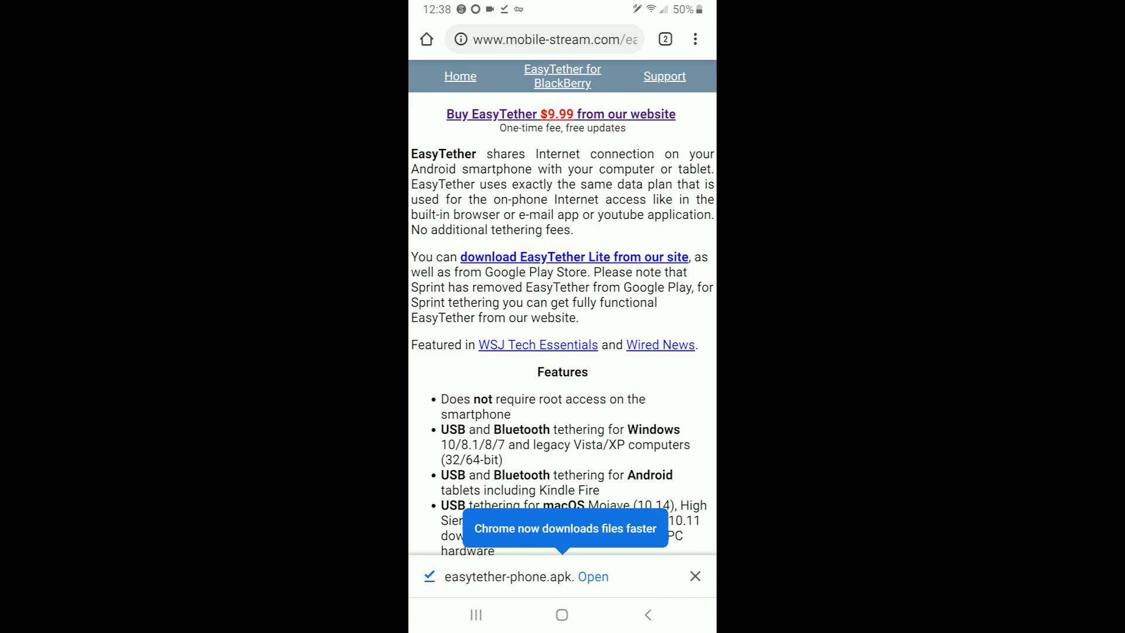
left_click(593, 577)
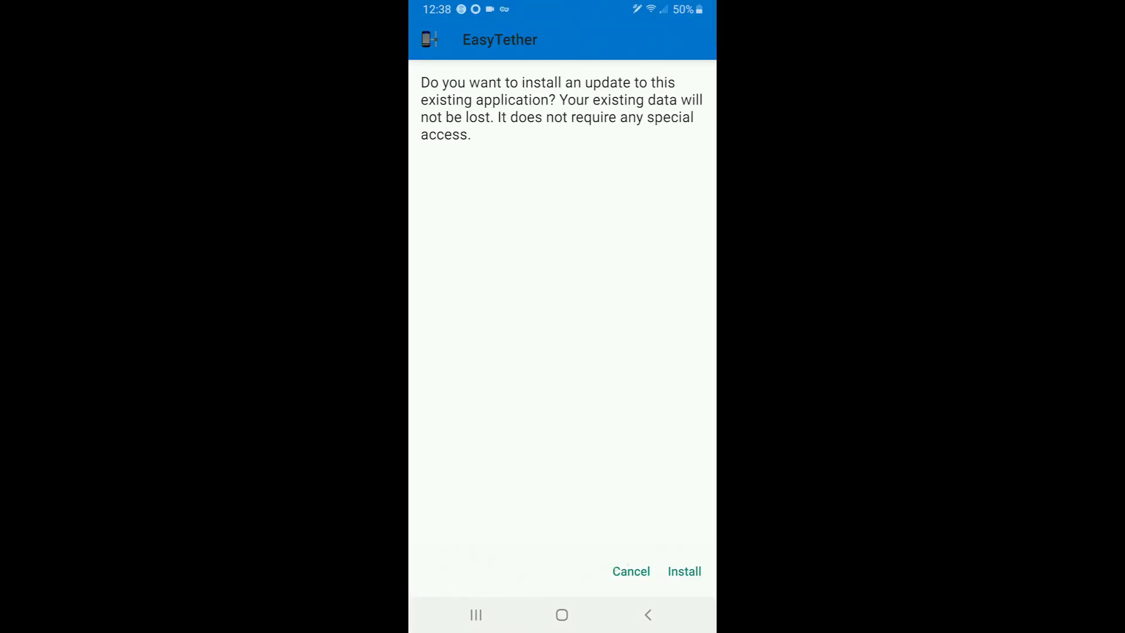
left_click(631, 571)
- Launch the EasyTether app from its folder in the app drawer
left_click(562, 615)
left_click_drag(562, 380, 562, 205)
left_click(676, 257)
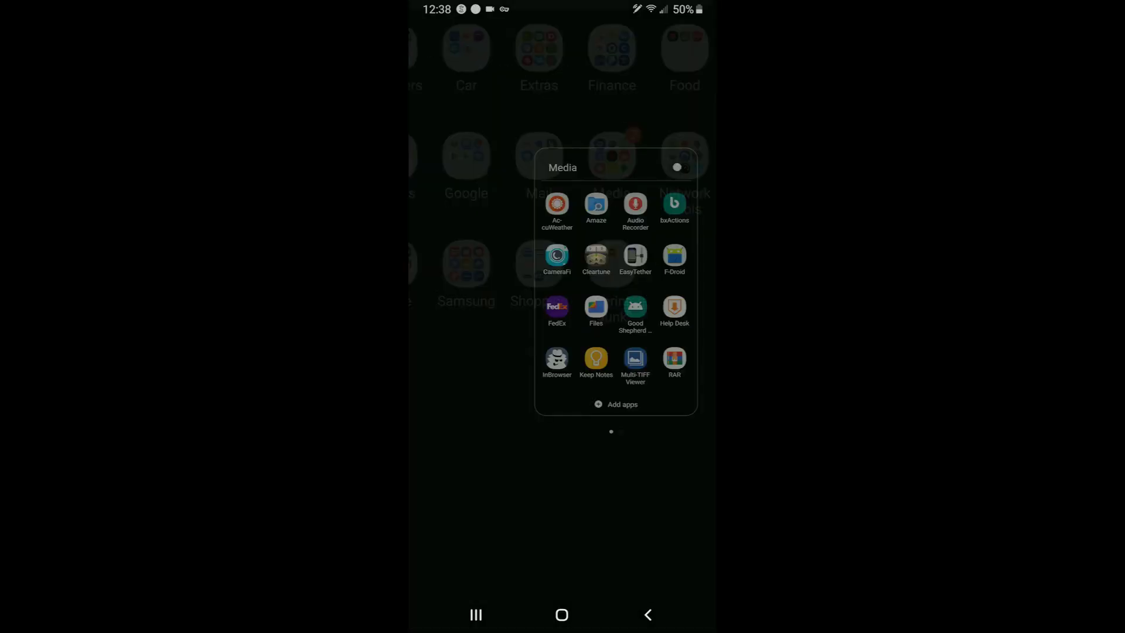
mouse_move(644, 293)
left_mouse_down()
mouse_move(469, 293)
mouse_move(645, 293)
left_mouse_up()
left_click(580, 258)
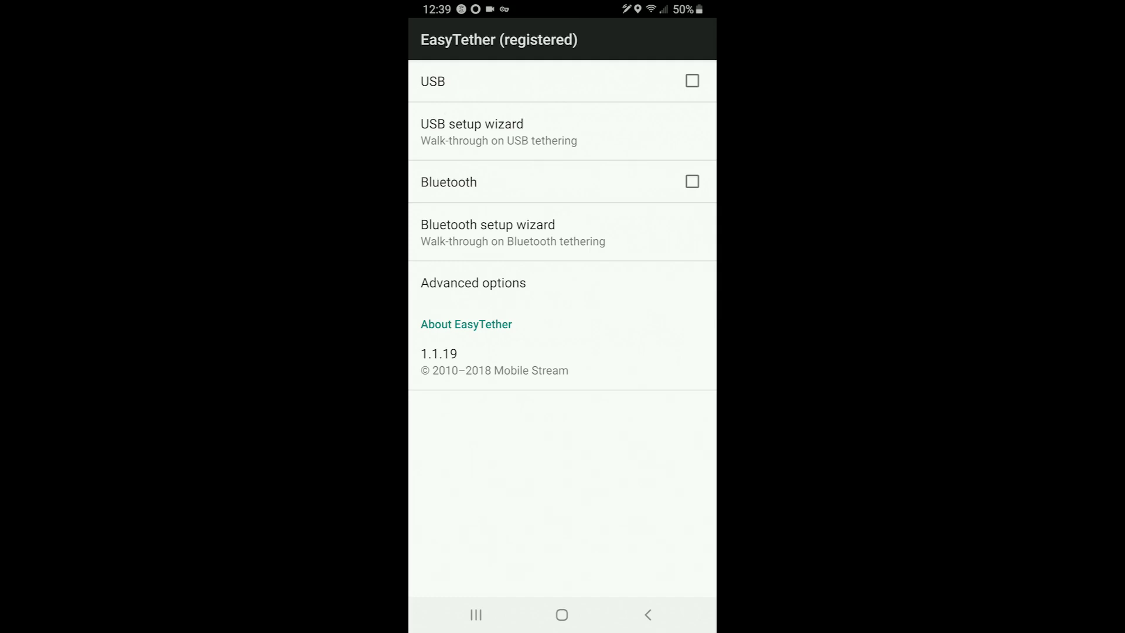
- Start EasyTether's USB setup wizard and choose Windows setup
left_click(498, 132)
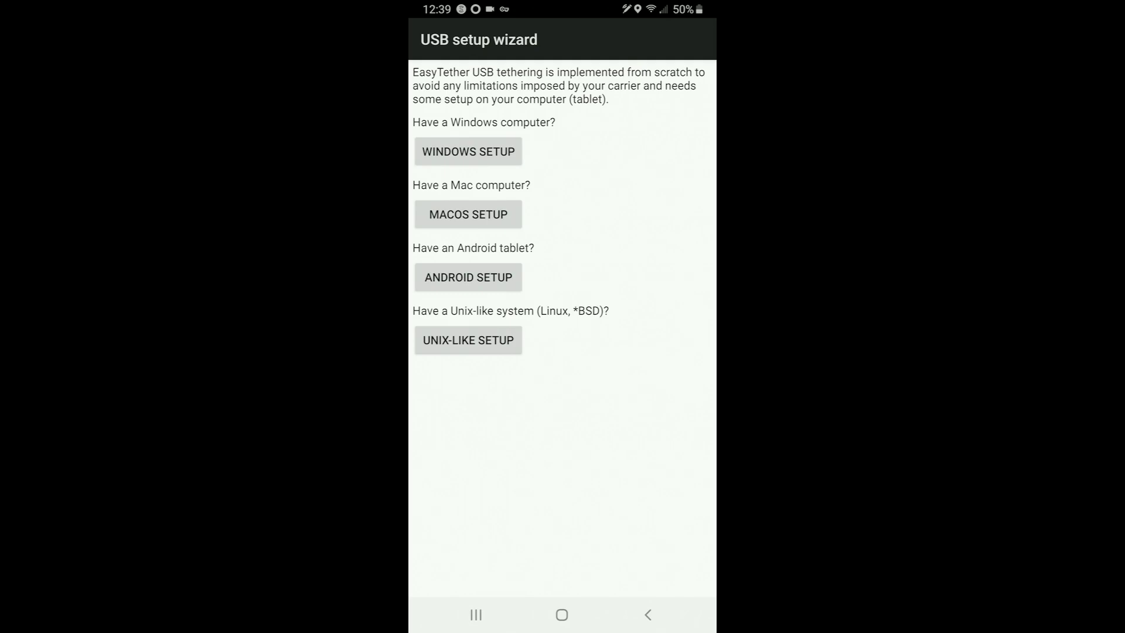
left_click(468, 151)
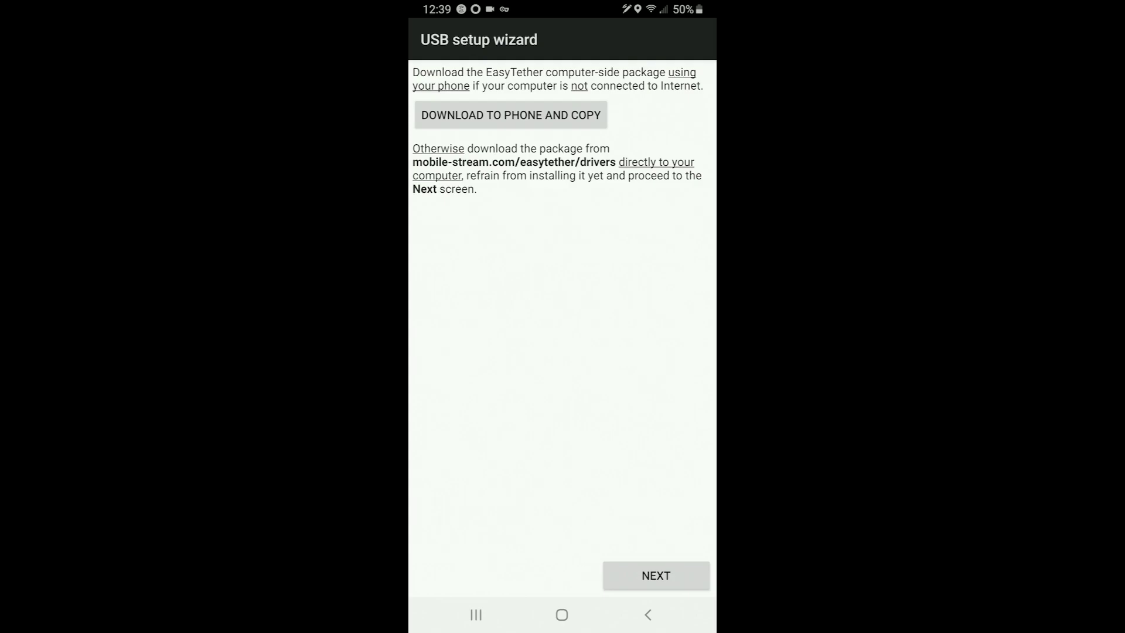
- Switch off the phone's Wi-Fi from the quick settings shade
left_click_drag(562, 3, 562, 352)
left_click(588, 81)
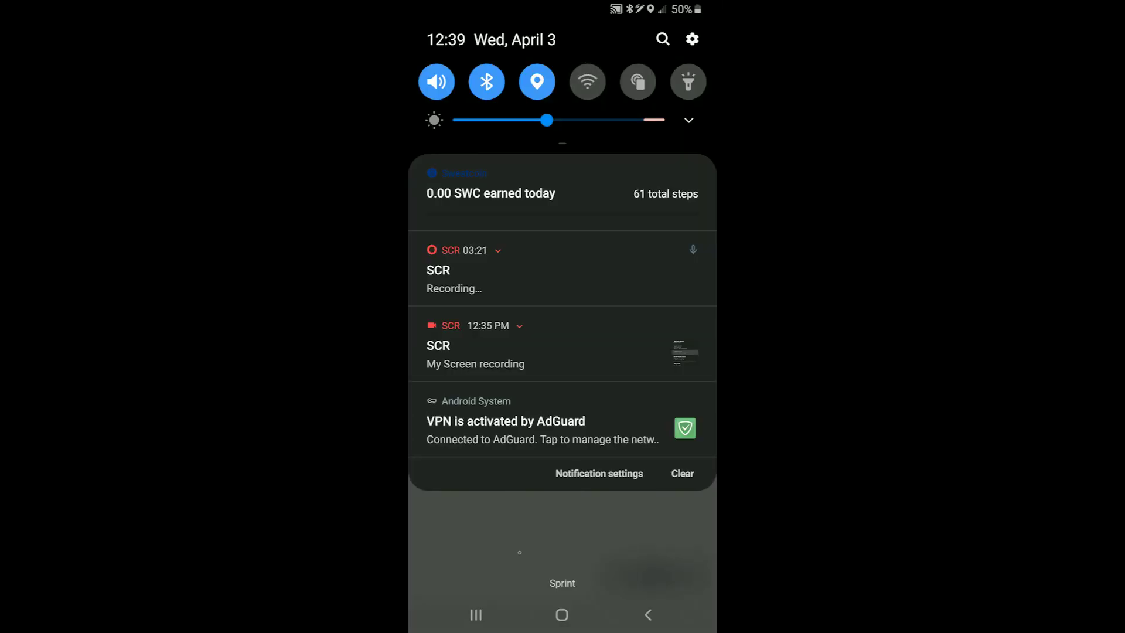
left_click_drag(563, 527, 562, 88)
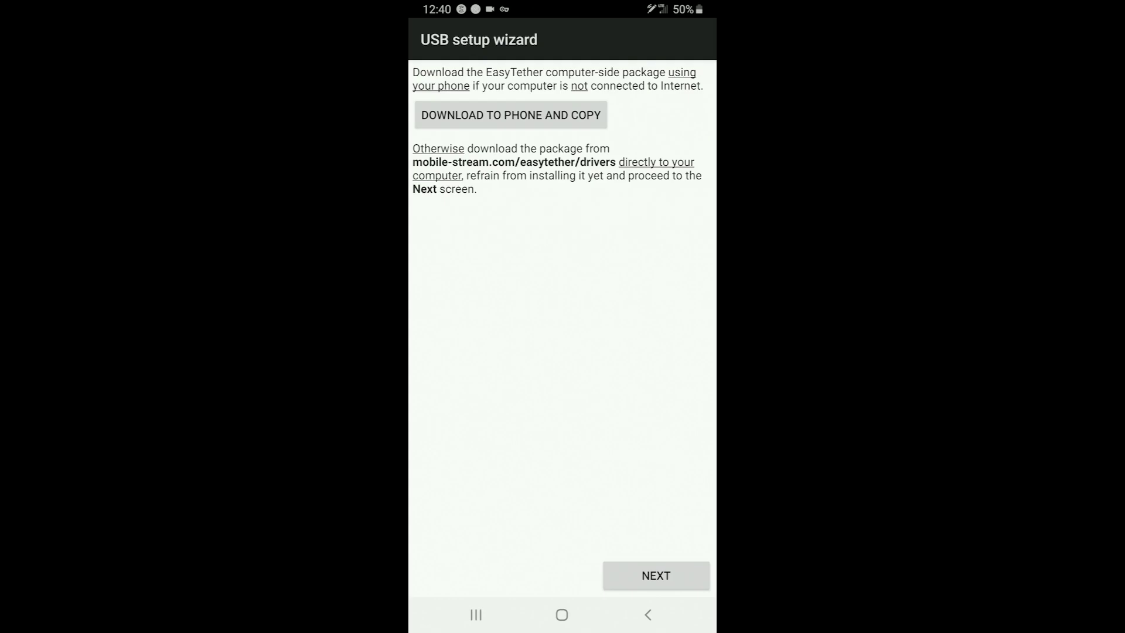
- Advance the wizard past the driver download and keep-unplugged pages
left_click(629, 576)
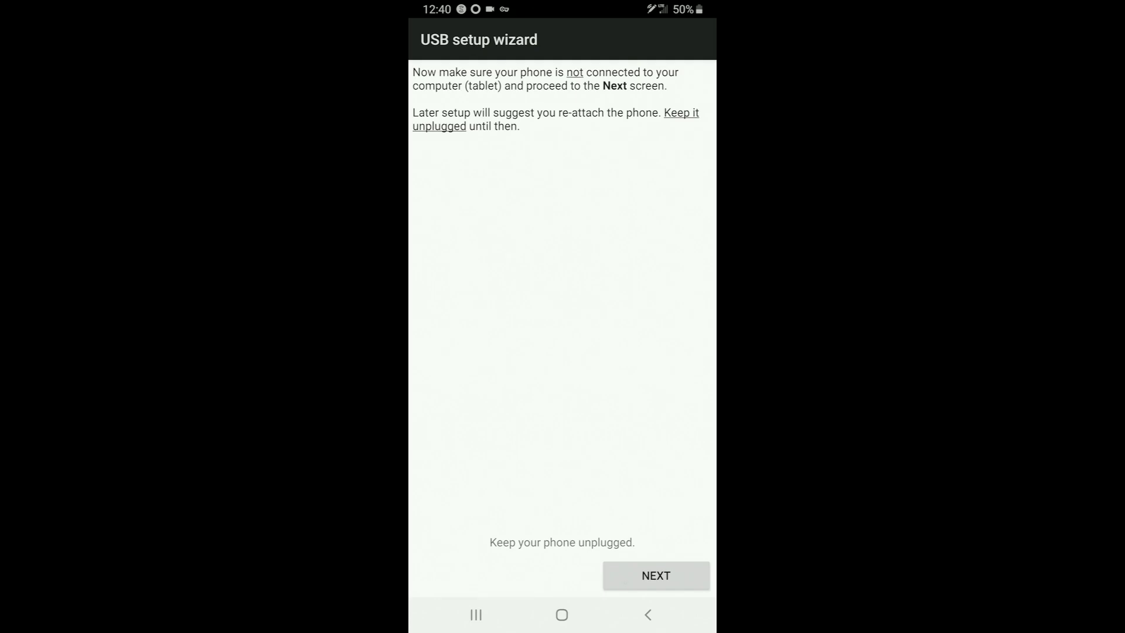
left_click(656, 575)
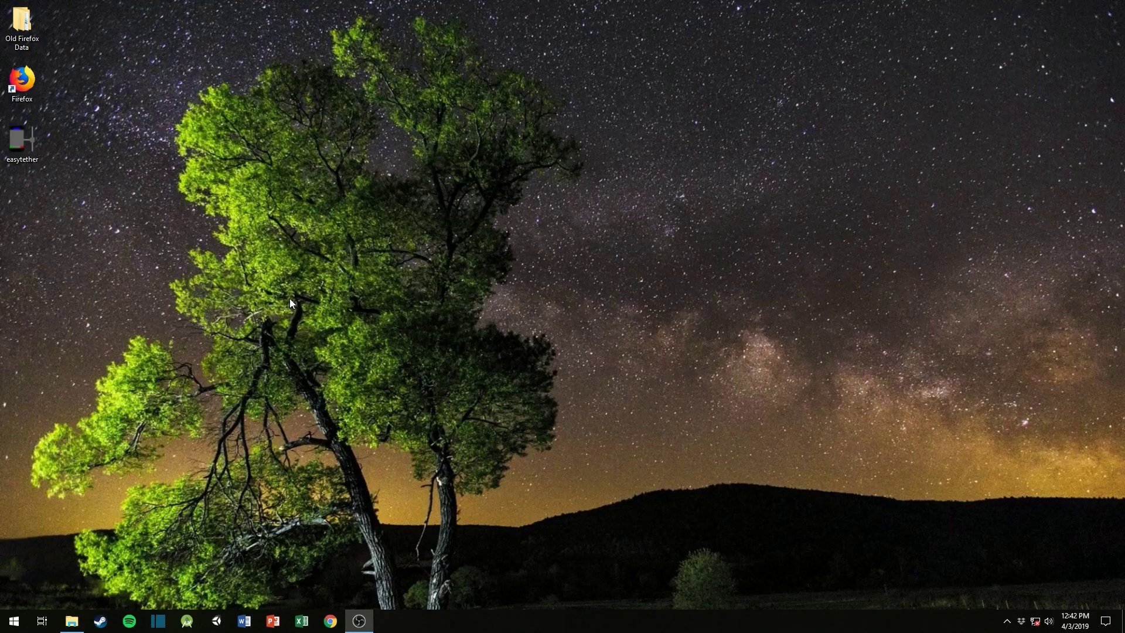
- Run the easytether installer from the desktop to install the drivers
left_click_drag(602, 185, 689, 224)
left_click_drag(741, 311, 490, 305)
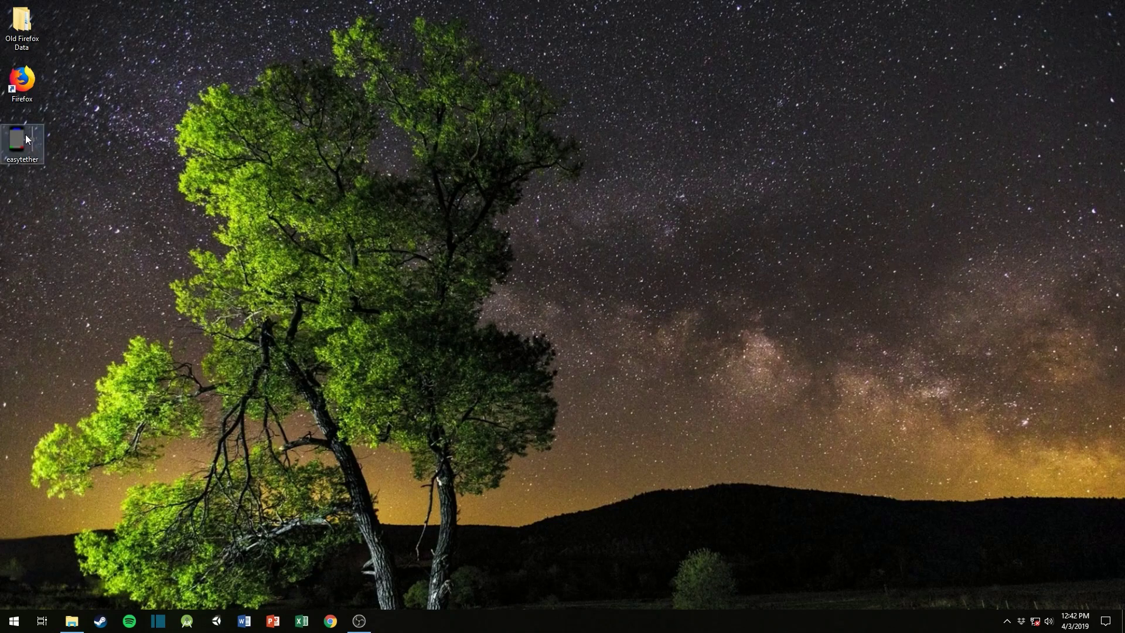
left_click_drag(537, 242, 526, 270)
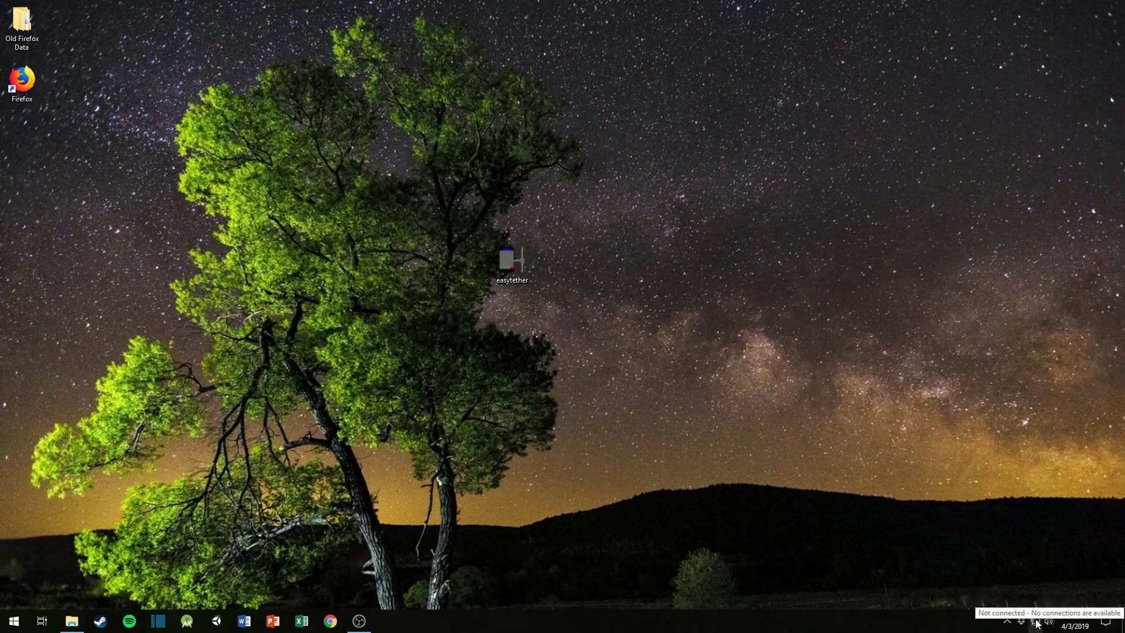
double_click(510, 263)
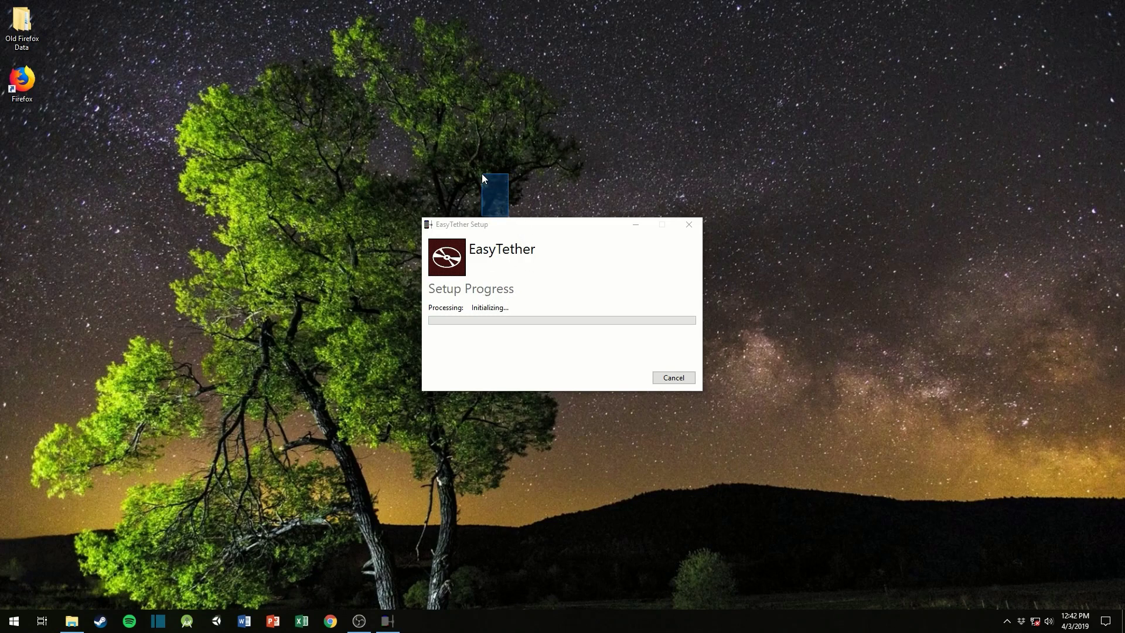
left_click_drag(459, 228, 445, 185)
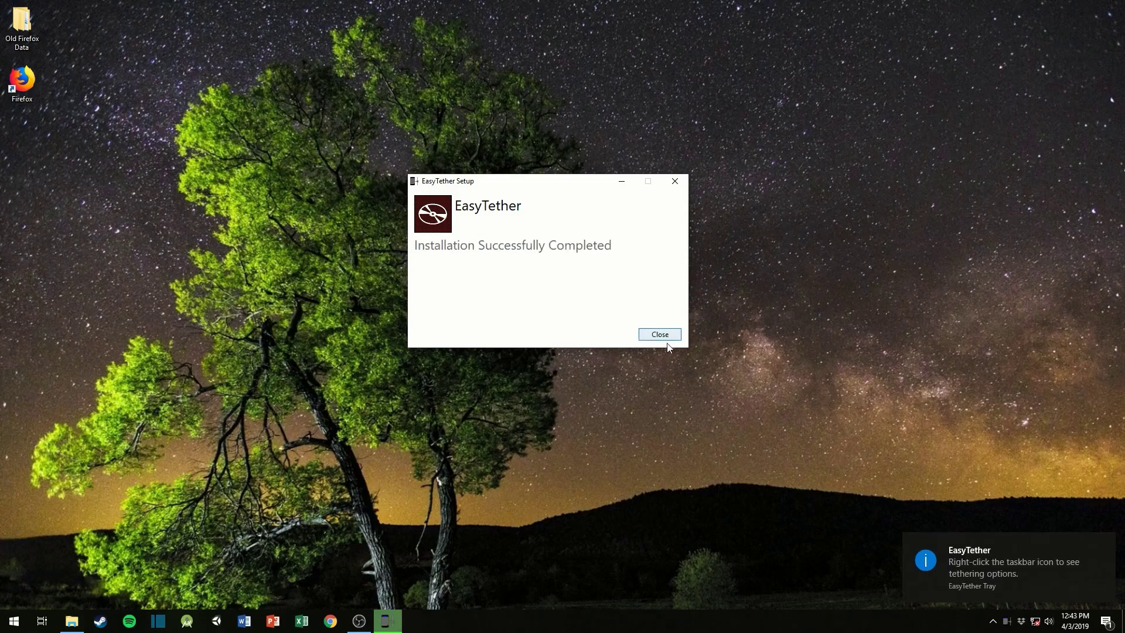
- Close the finished installer and check EasyTether's tray menu shows no USB device
left_click(1008, 621)
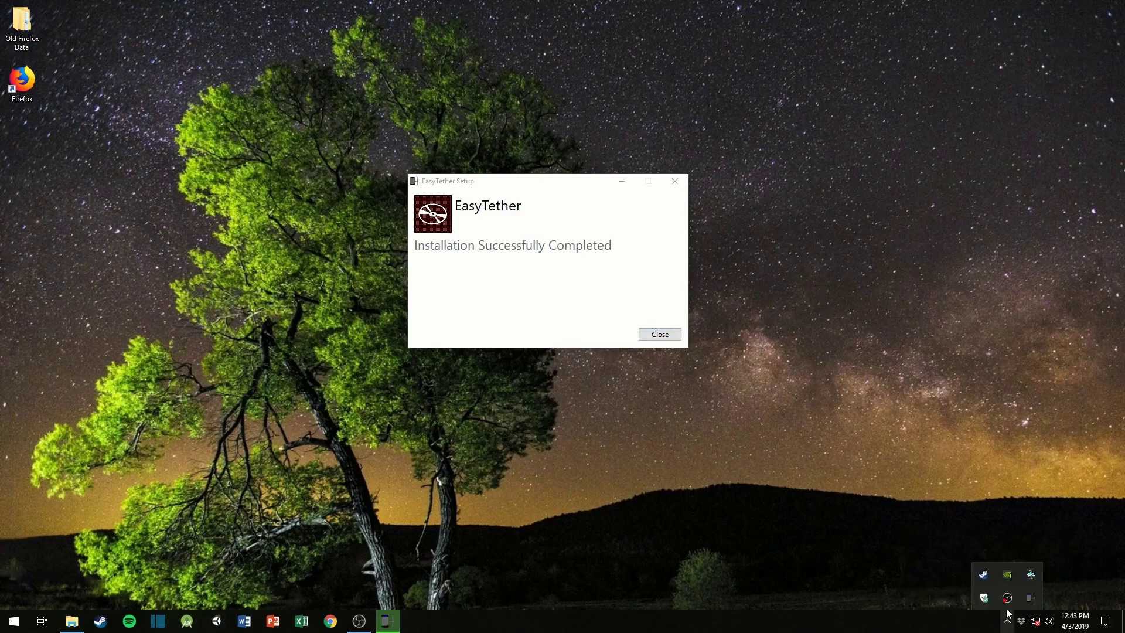
left_click(664, 336)
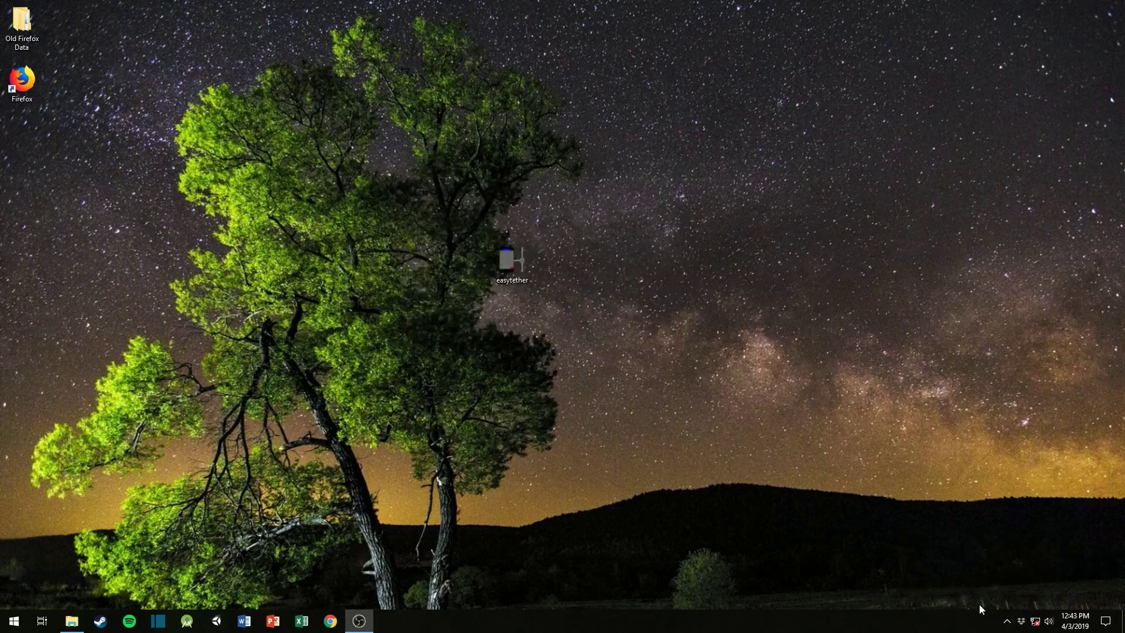
left_click(1007, 621)
right_click(1030, 598)
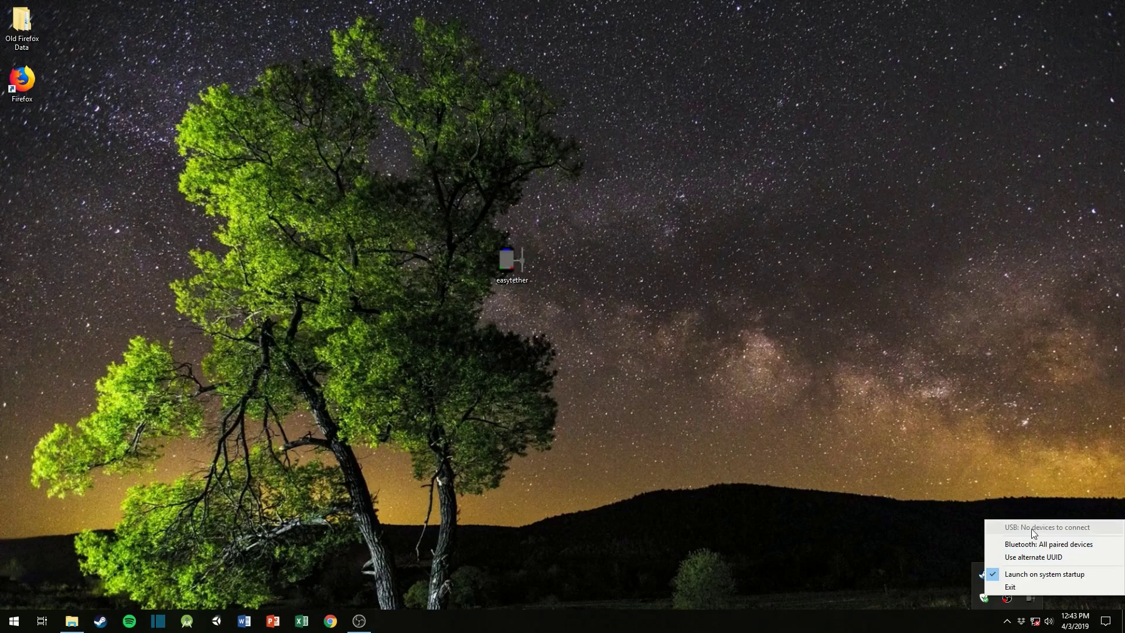
left_click(822, 424)
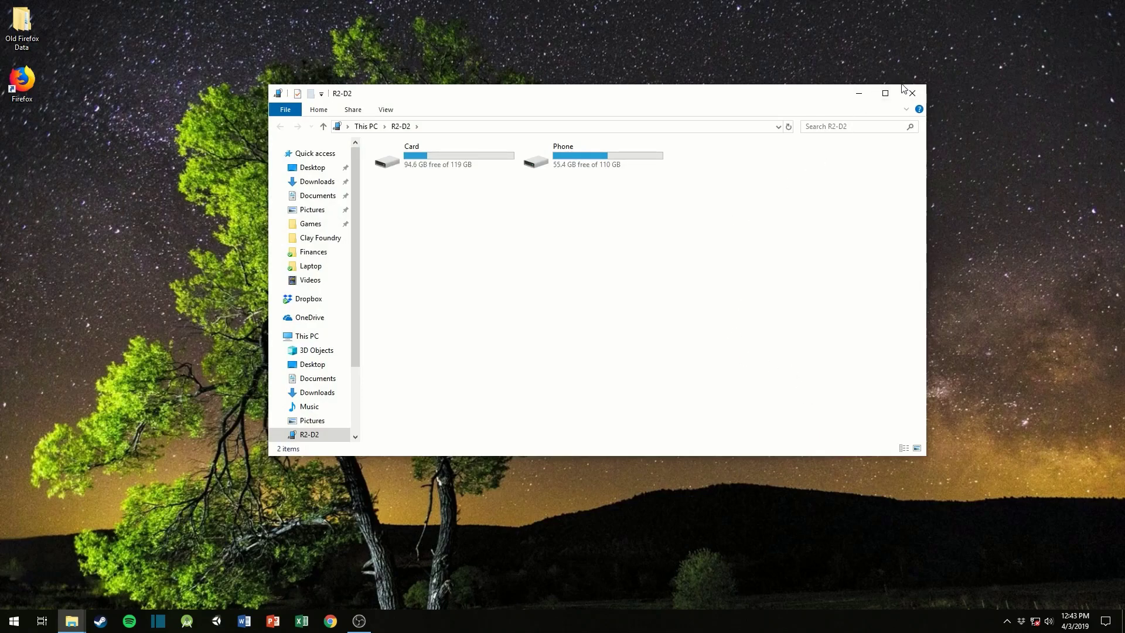
- Close the phone storage window, connect via the tray's USB: Android option, and verify network status
left_click(912, 93)
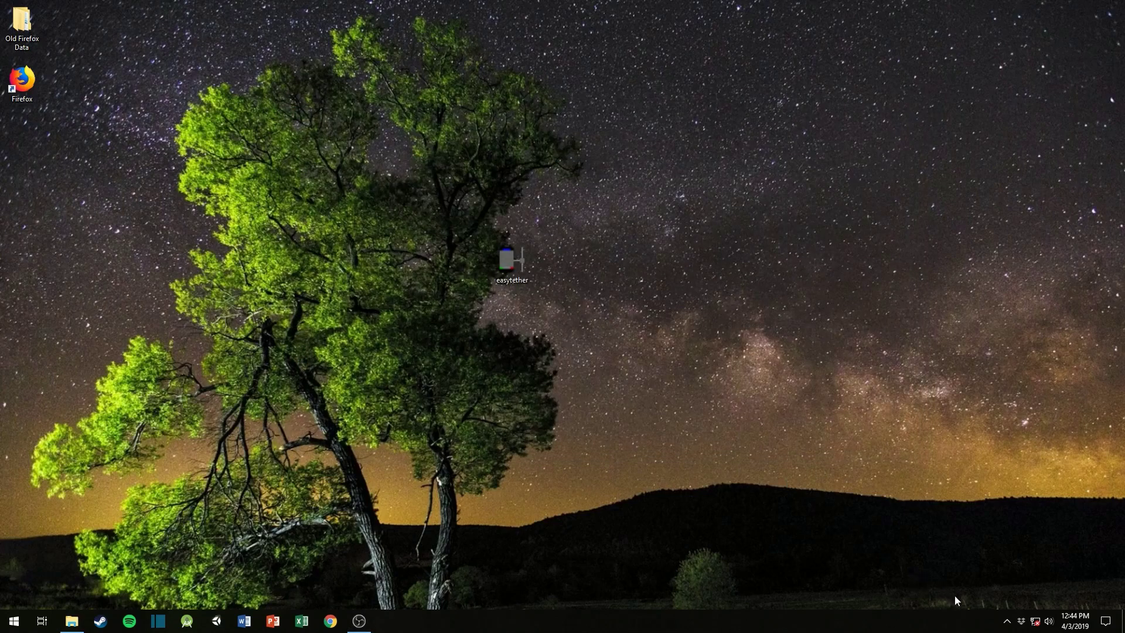
left_click(1007, 621)
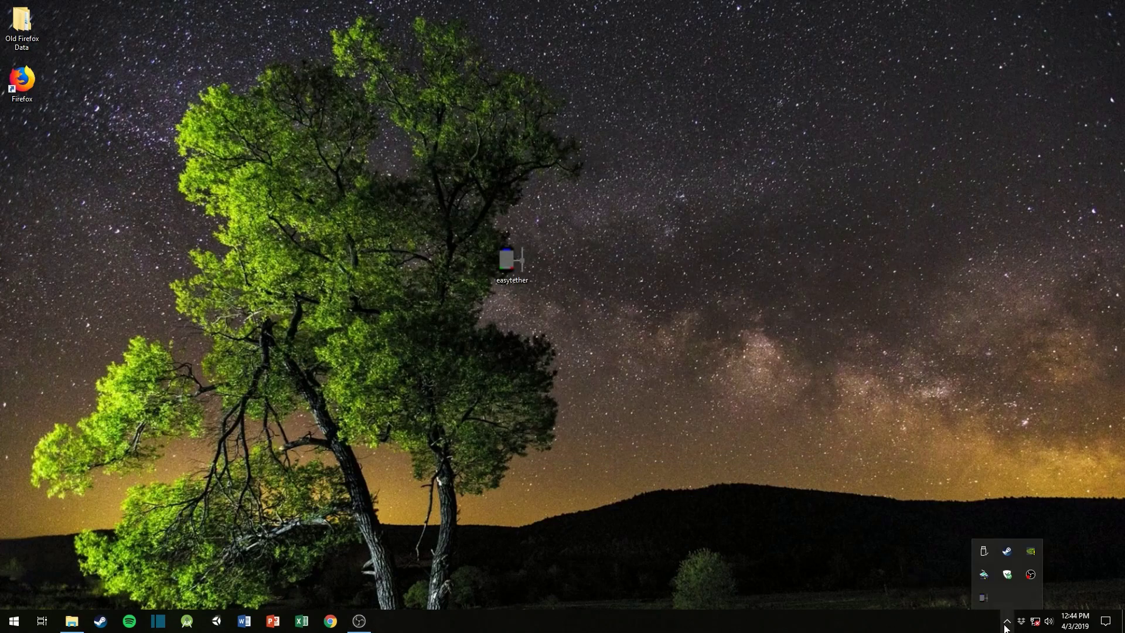
right_click(980, 602)
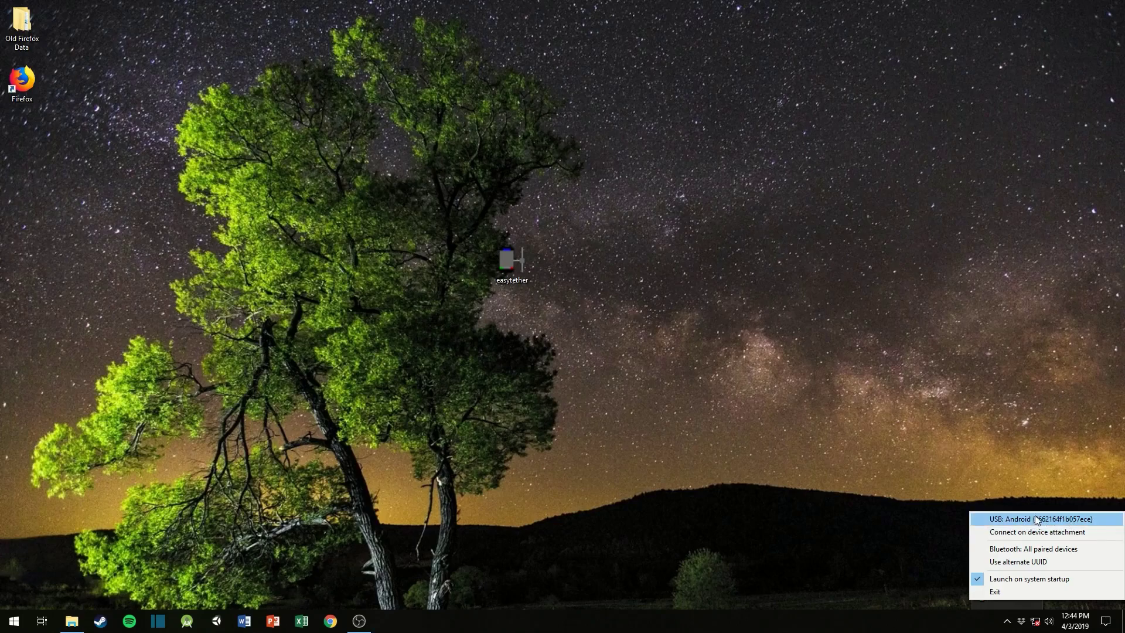
left_click(999, 518)
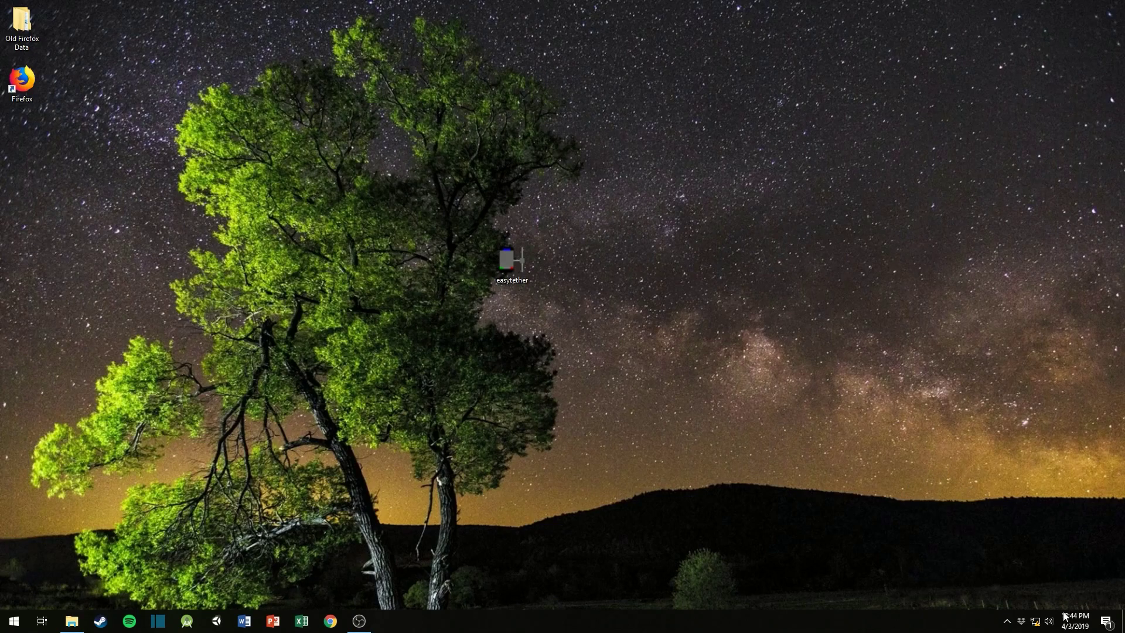
right_click(1036, 623)
left_click(1035, 624)
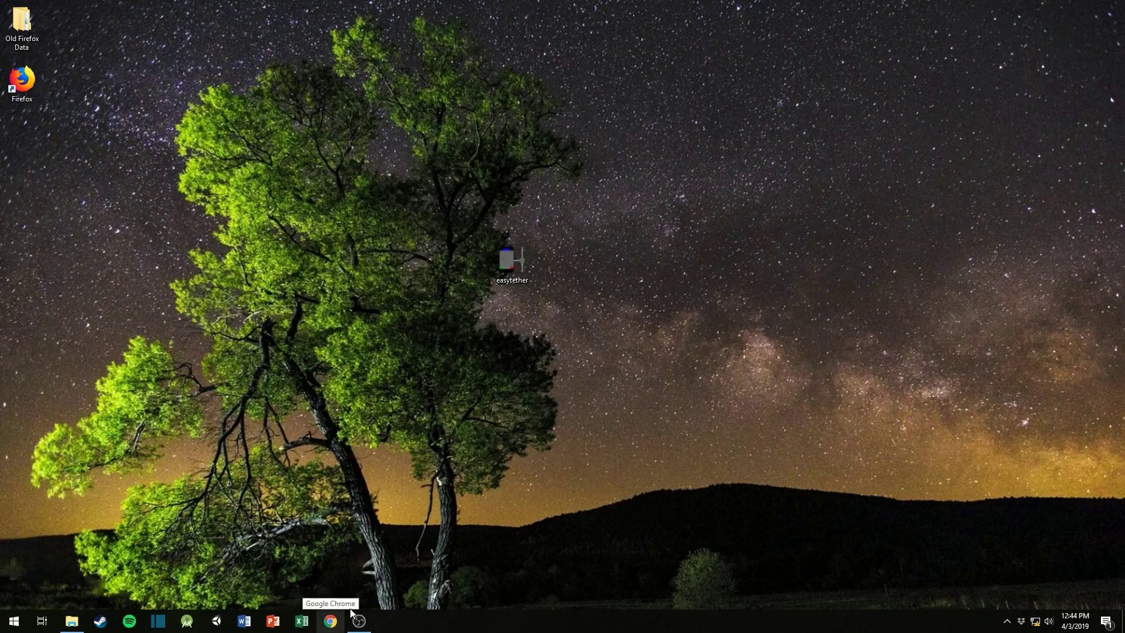
- Launch Firefox and enter google in the address bar to load Google
double_click(24, 84)
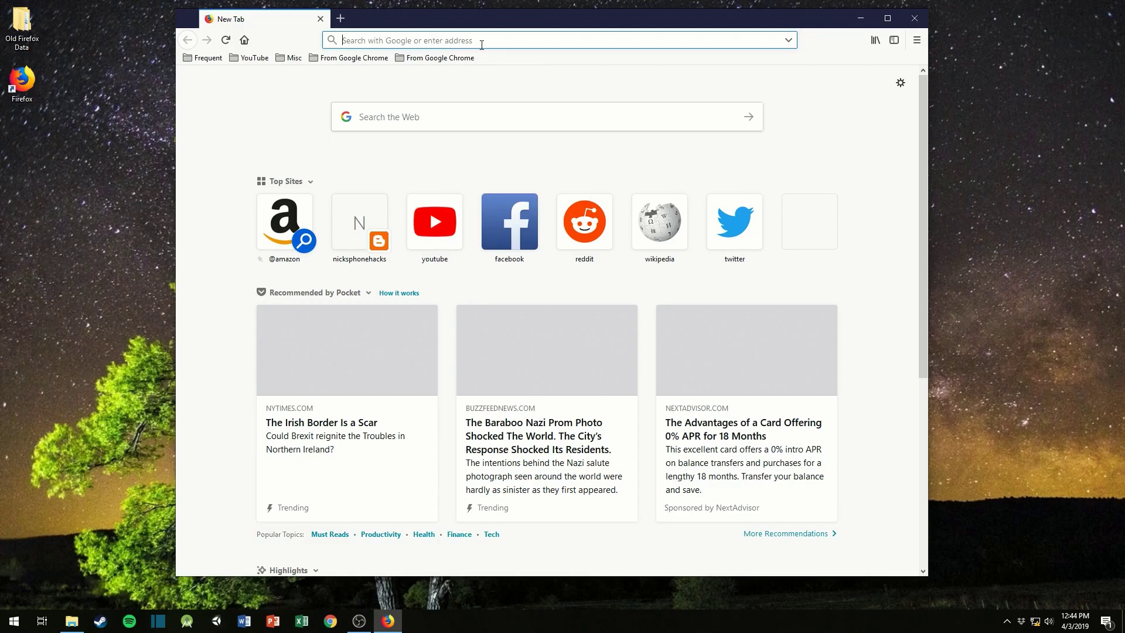
type("google.com/")
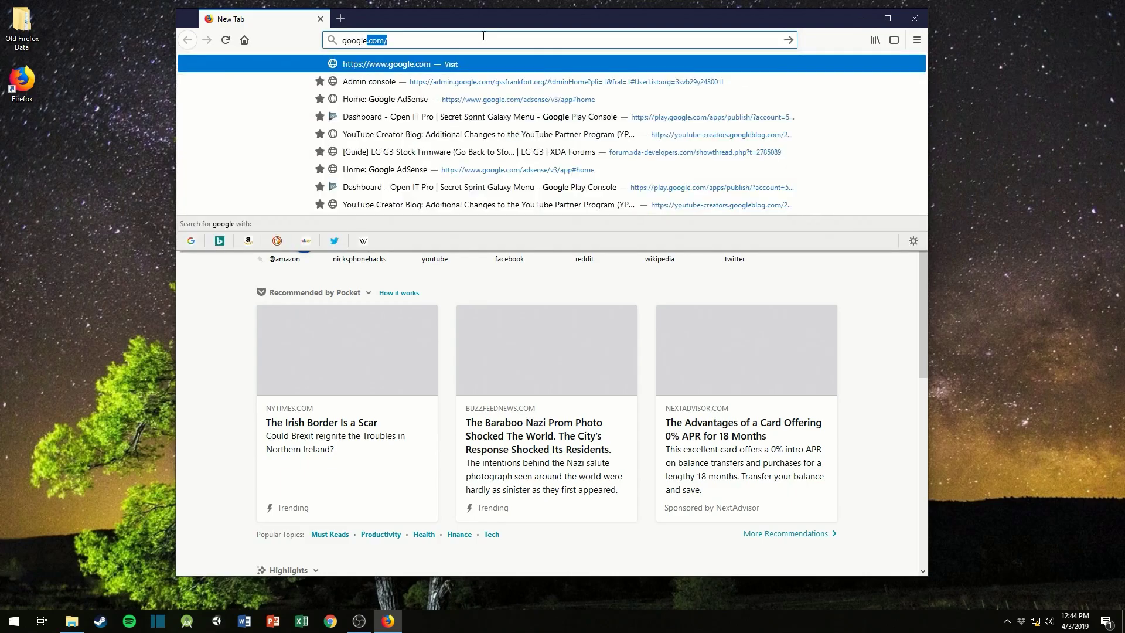
key("Return")
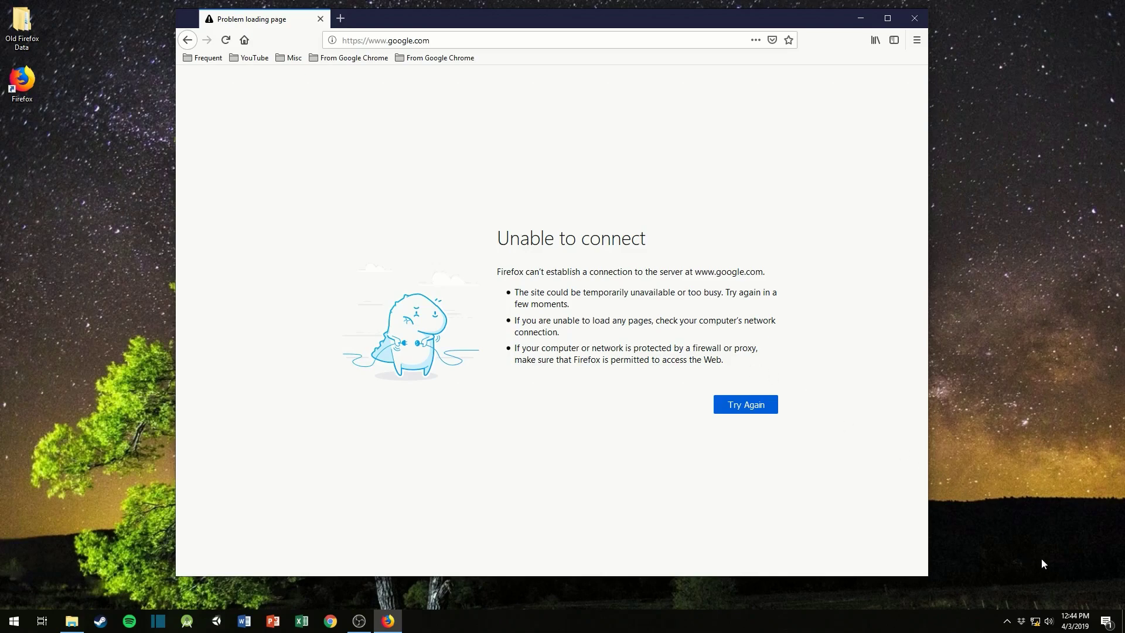
- Run network troubleshooting, dismiss it, and retry google.com until the homepage loads
right_click(1037, 622)
left_click(1031, 589)
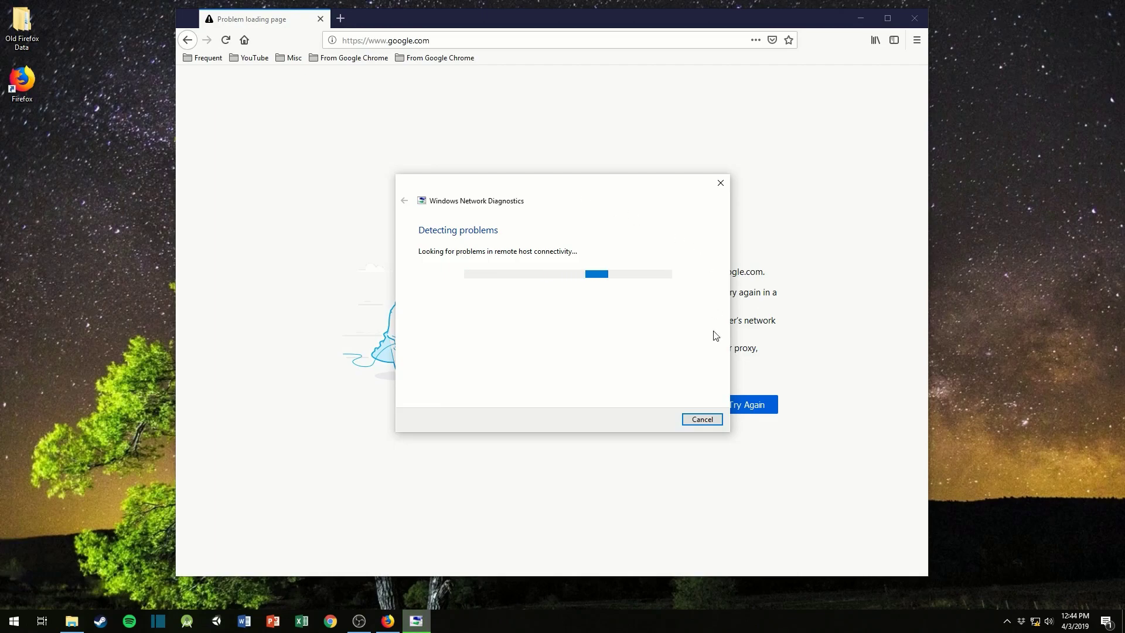
left_click(706, 420)
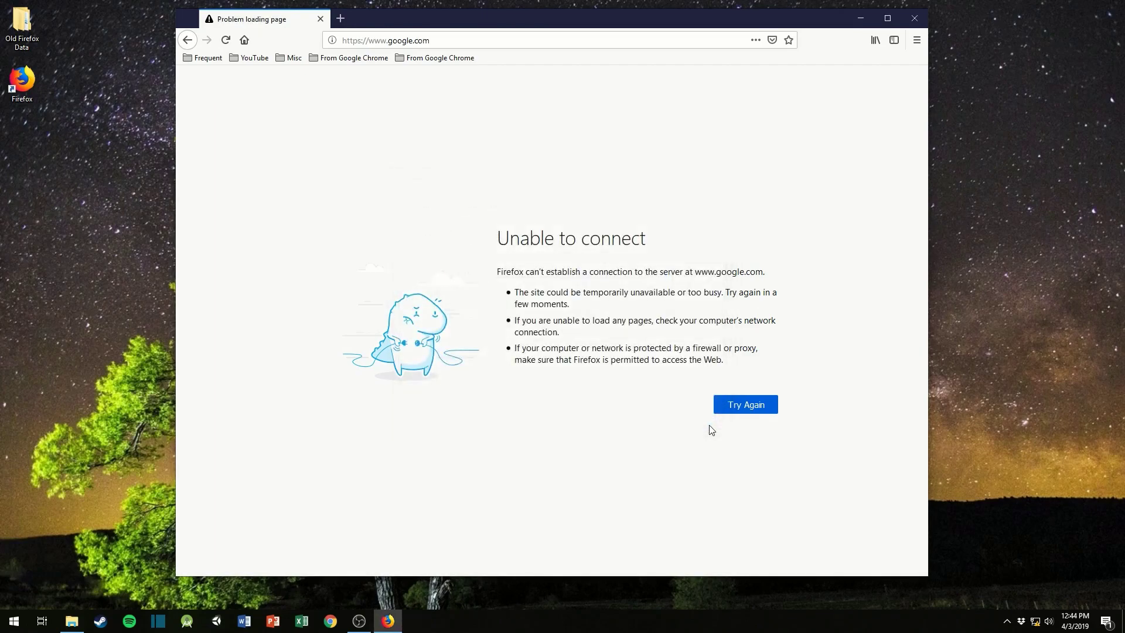
right_click(1035, 622)
left_click(912, 531)
left_click(760, 406)
right_click(760, 406)
left_click(729, 410)
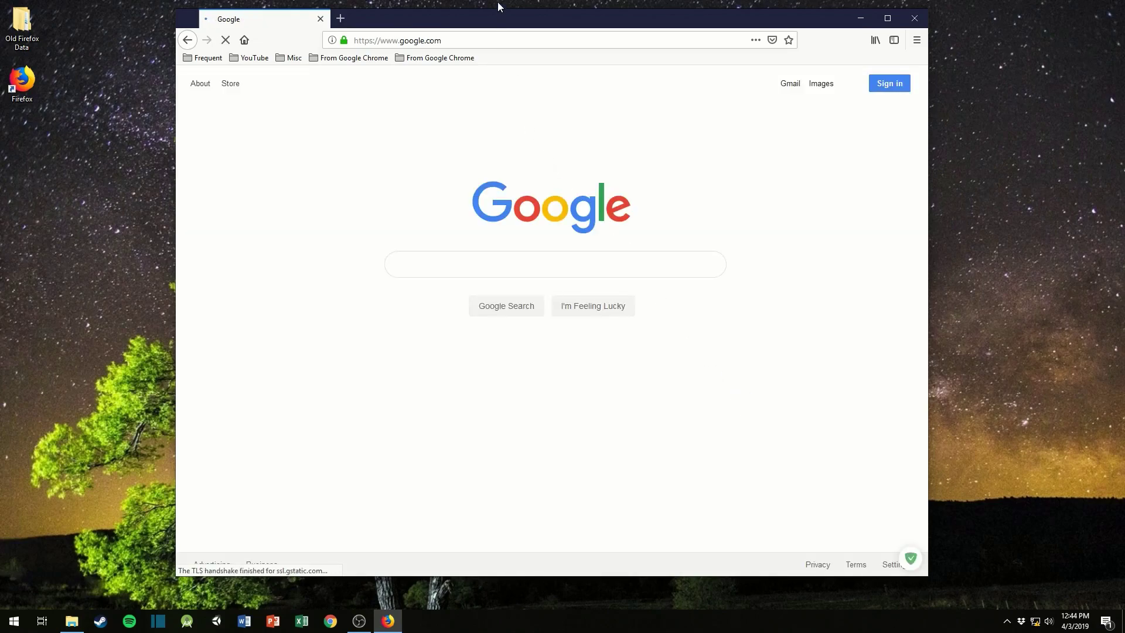
- Go to youtube.com from the Firefox address bar
left_click(493, 39)
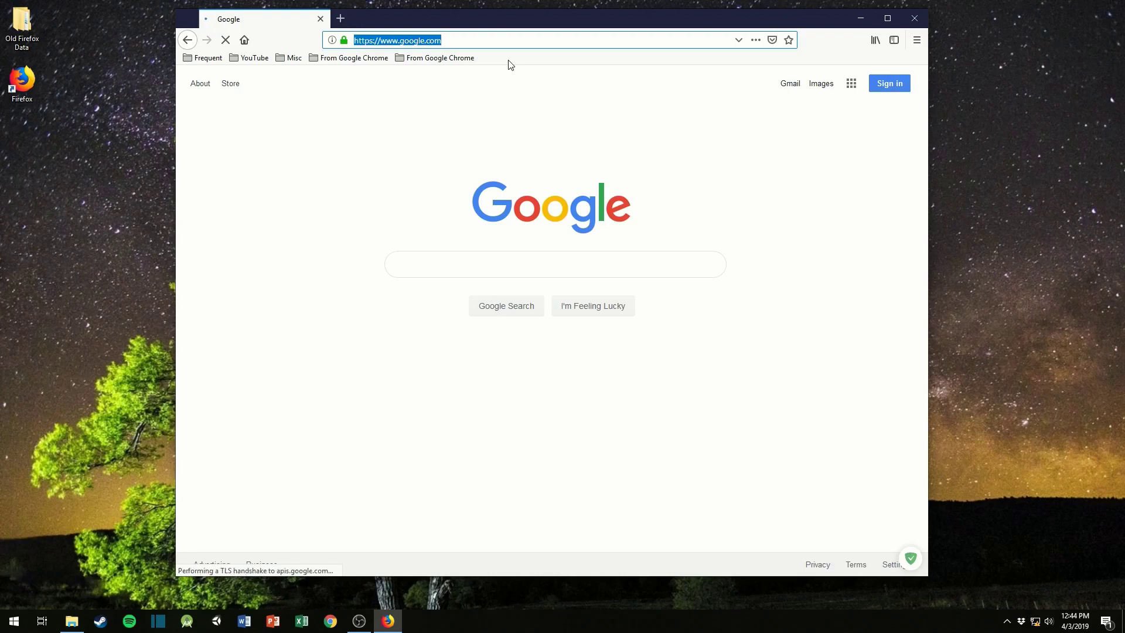
type("youtube.com/")
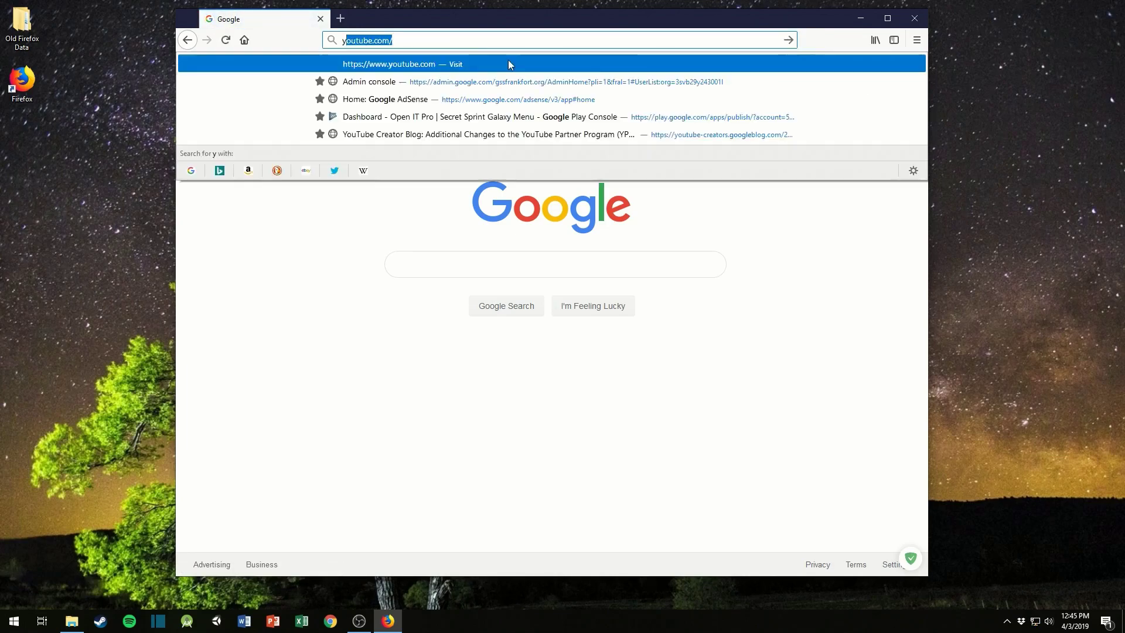
key("Return")
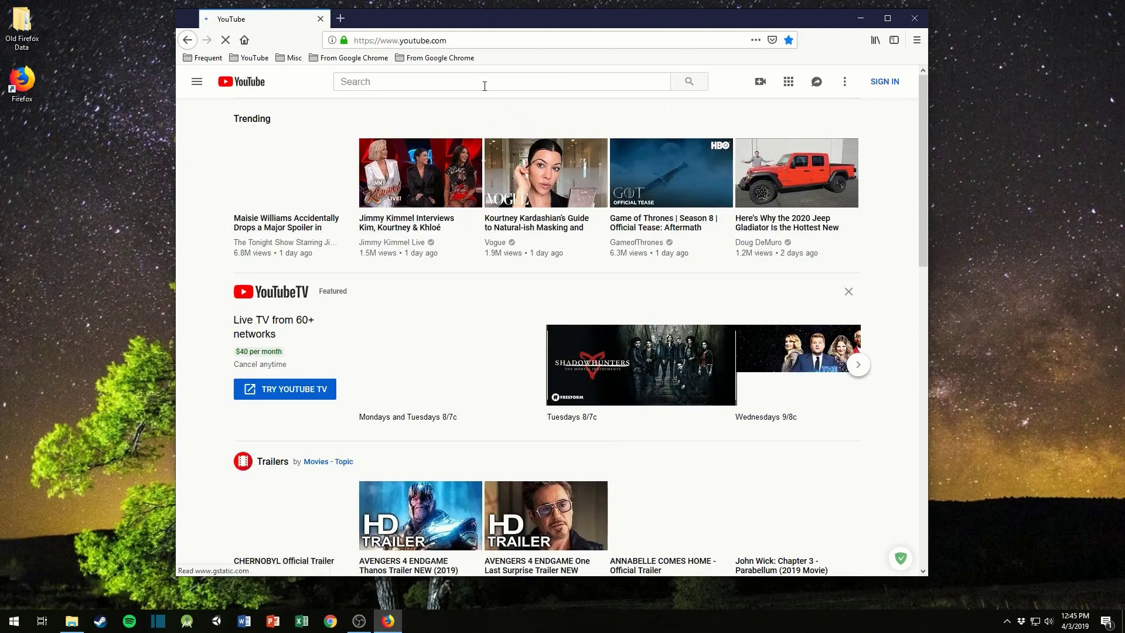
- Search YouTube for nickelghandi and play the FREE Samsung Galaxy Hotspot Works on Pie video
left_click(484, 86)
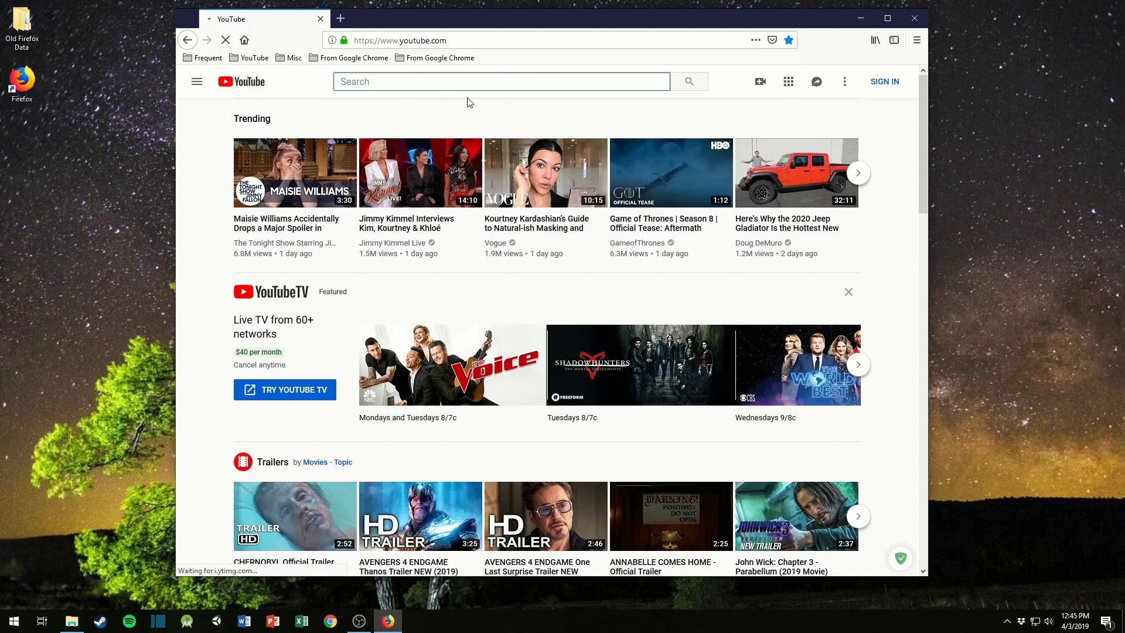
type("nickelghandi")
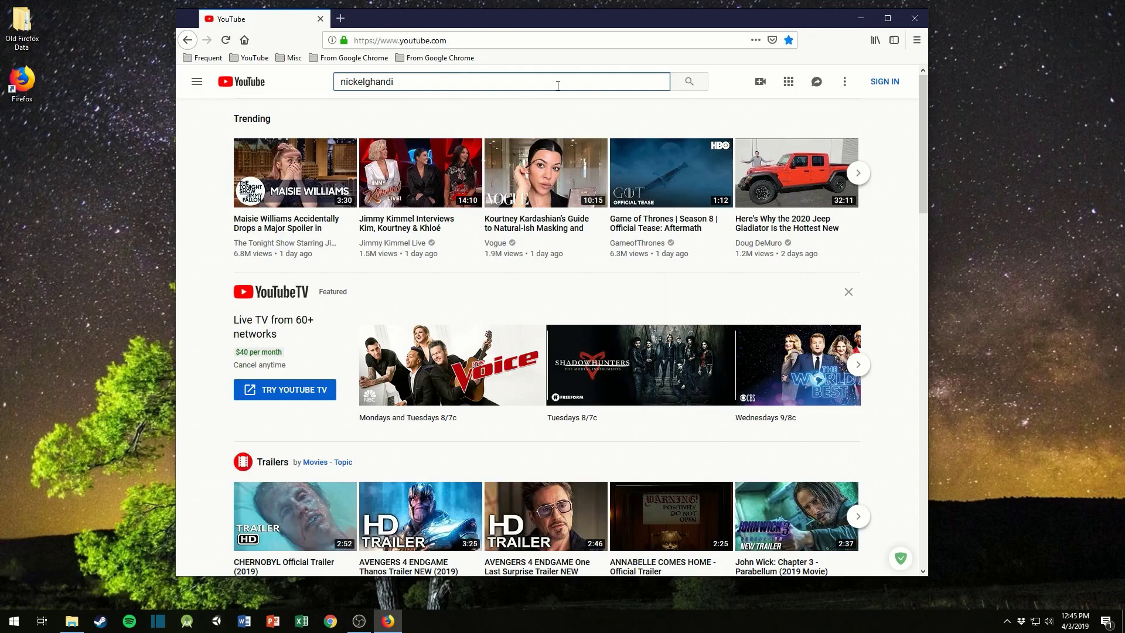
key("Return")
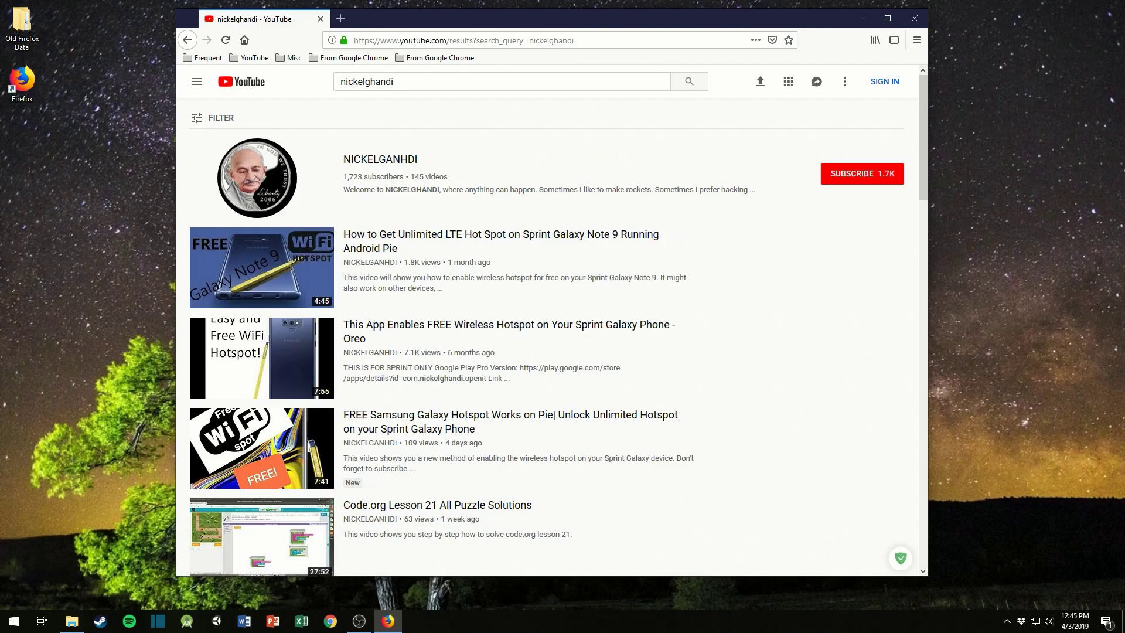
left_click(359, 621)
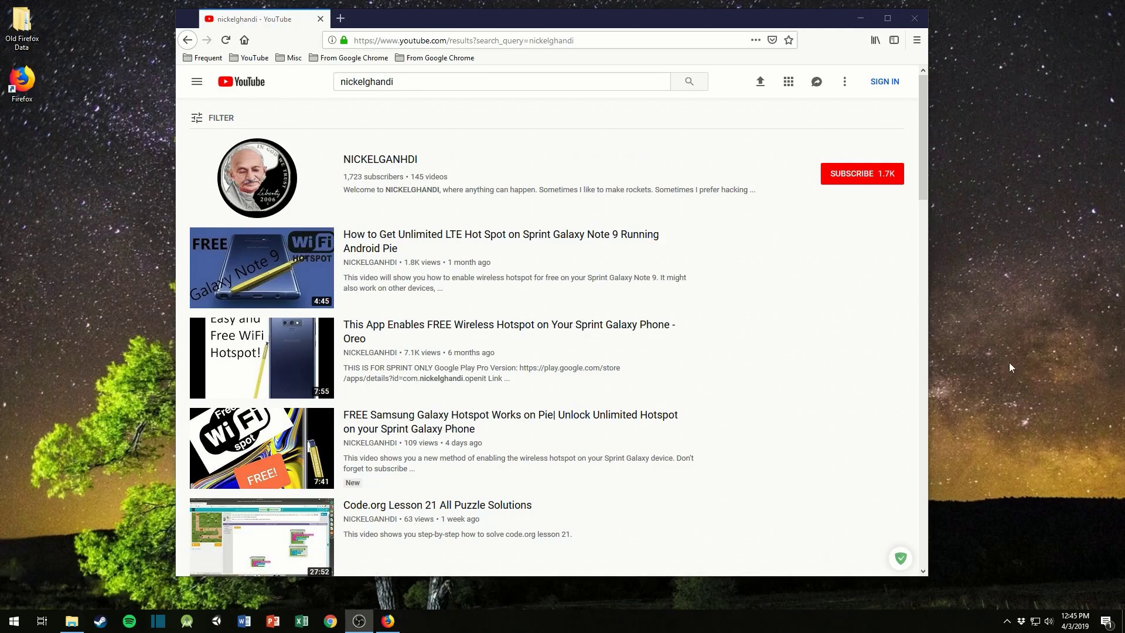
scroll(507, 413, "down", 2)
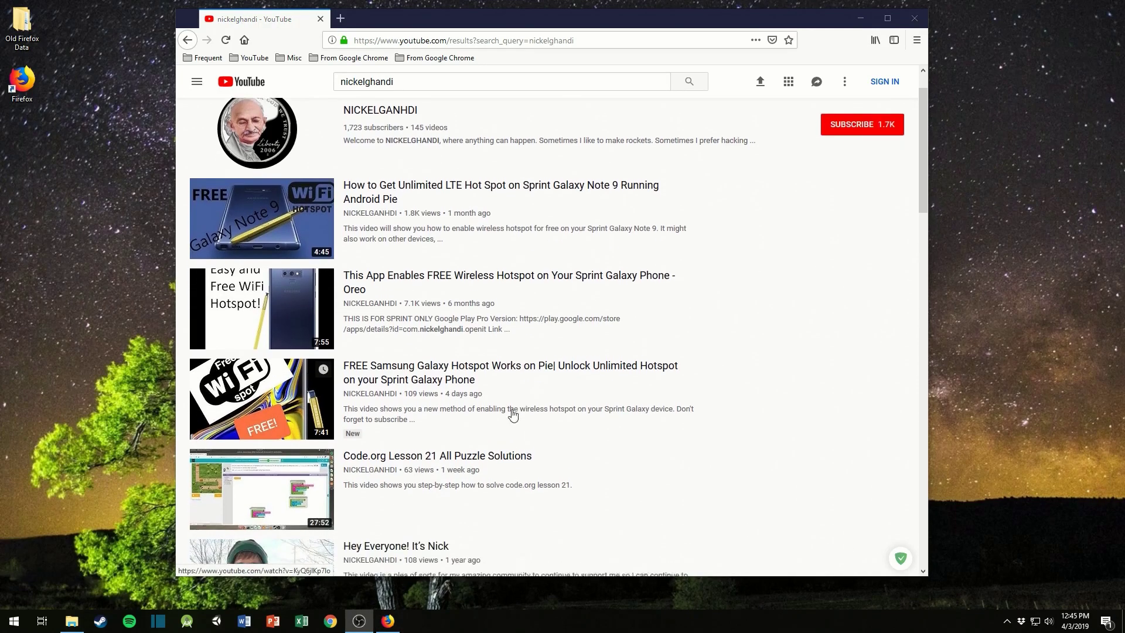
left_click(530, 387)
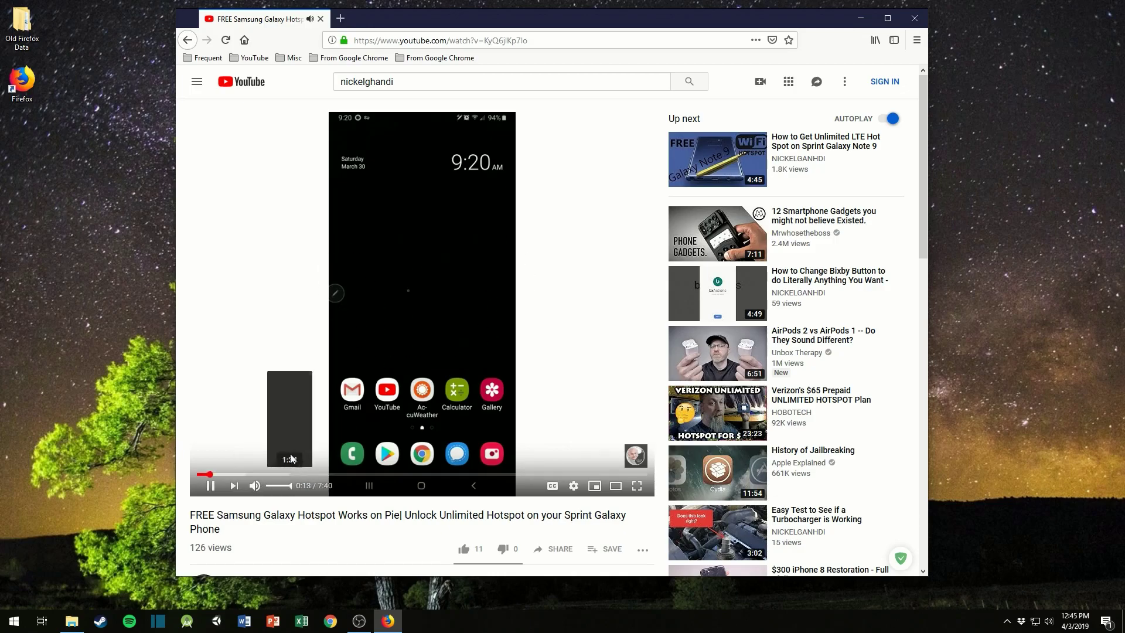
- Set the video quality to 720p60 and jump ahead to about 1:04
left_click(574, 486)
left_click(598, 456)
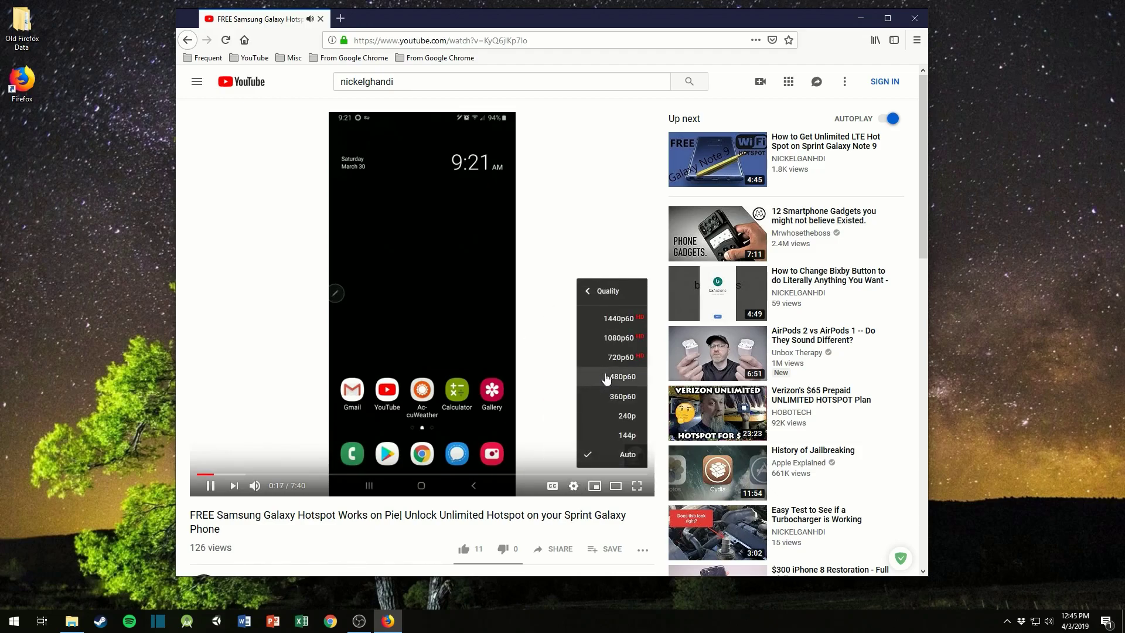
left_click(626, 358)
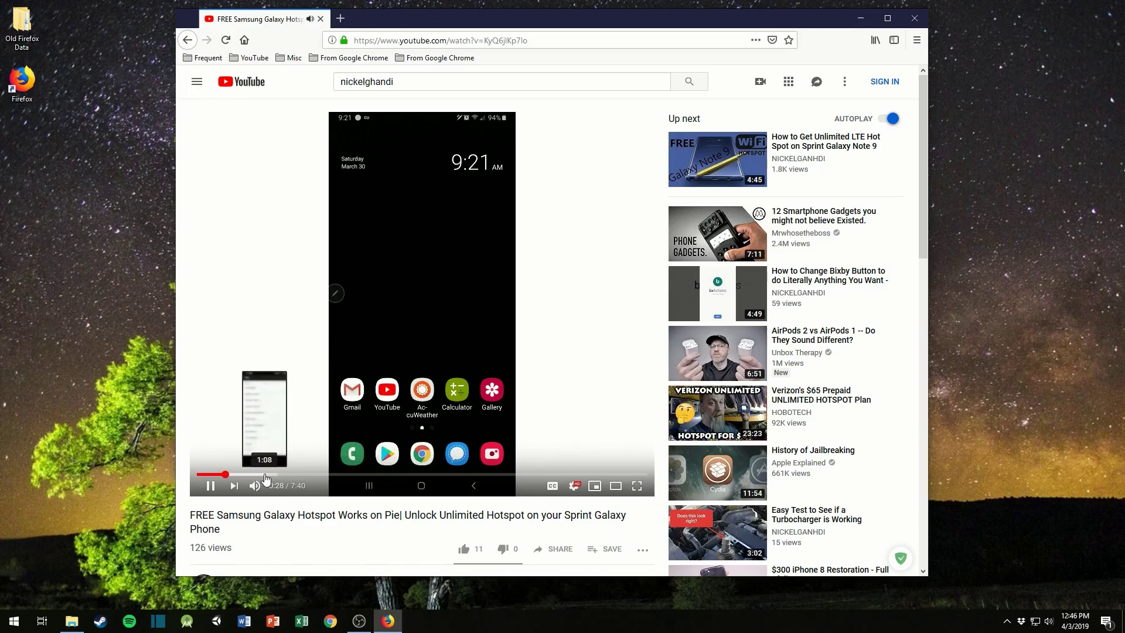
left_click(260, 473)
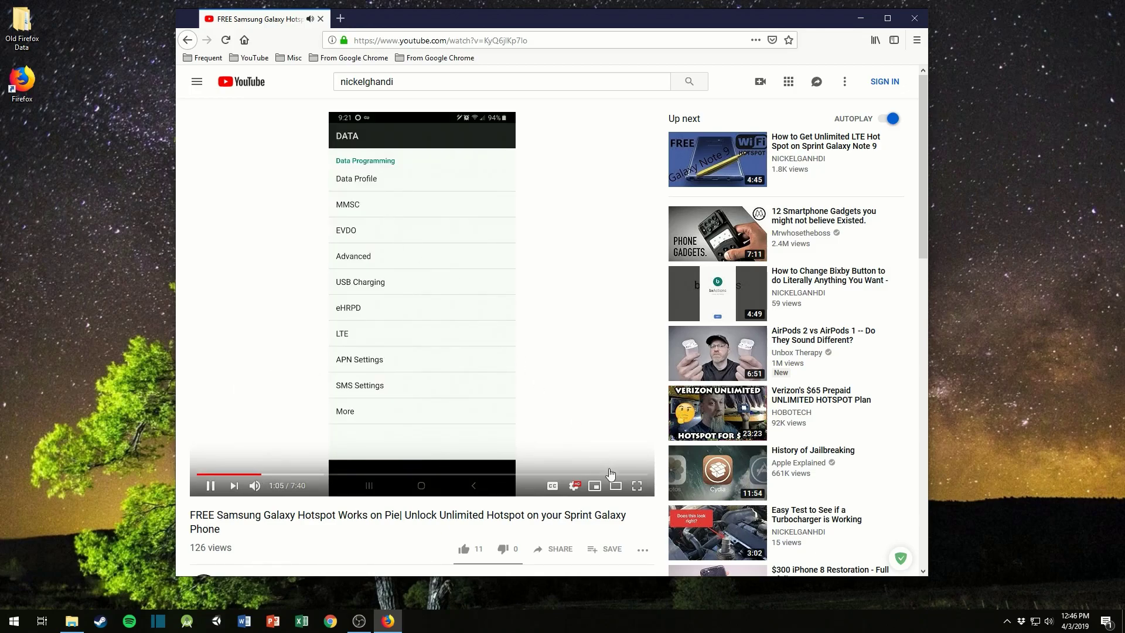
left_click(574, 485)
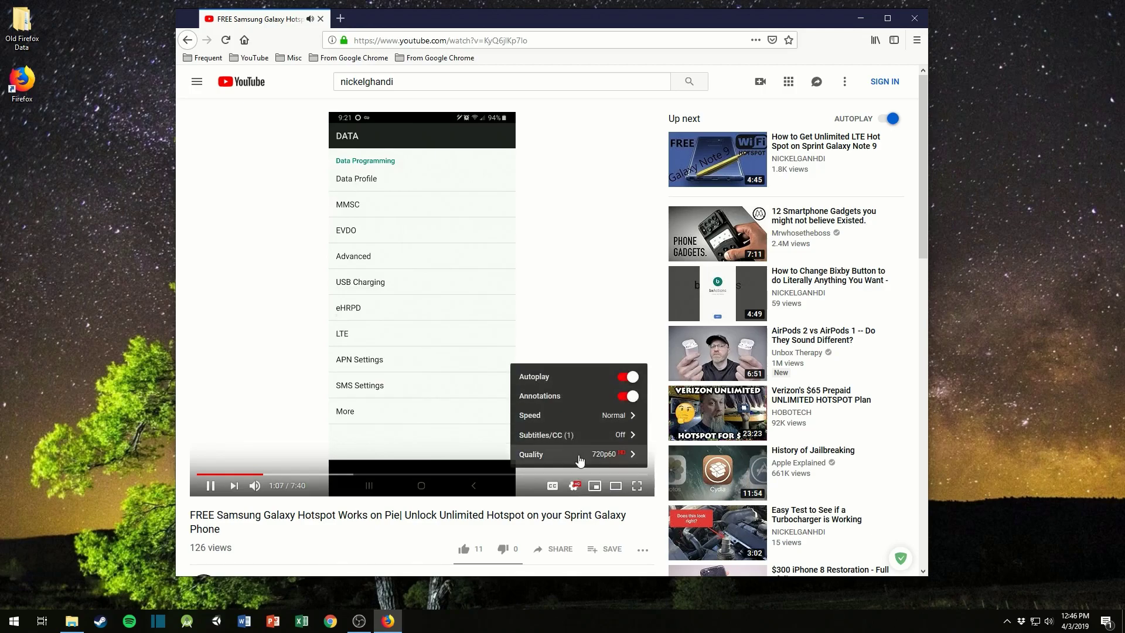
- Choose a different resolution from the Quality list, then pause playback at 1:40
left_click(574, 455)
left_click(584, 346)
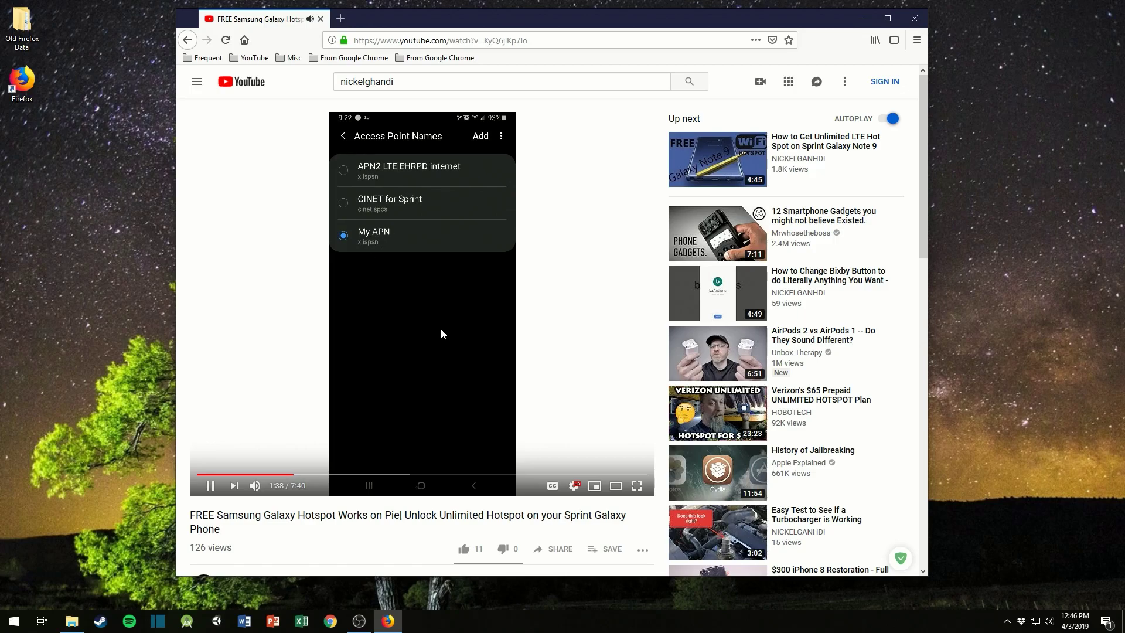
left_click(428, 320)
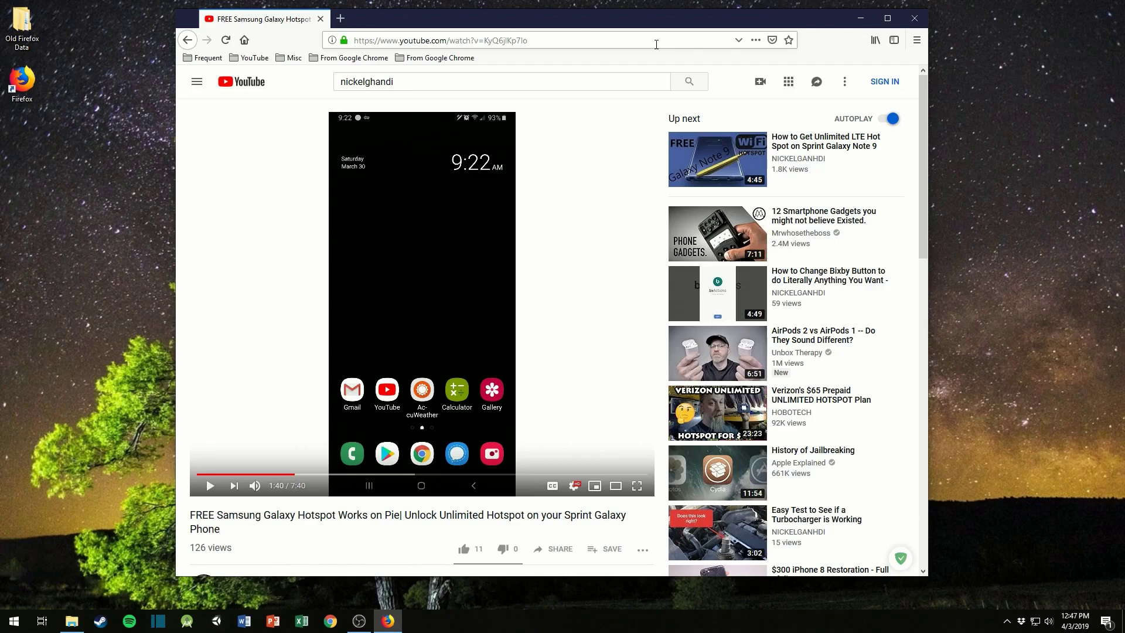
- Go to mobile-stream.com in Firefox
left_click(656, 45)
type("mobile-stream.com")
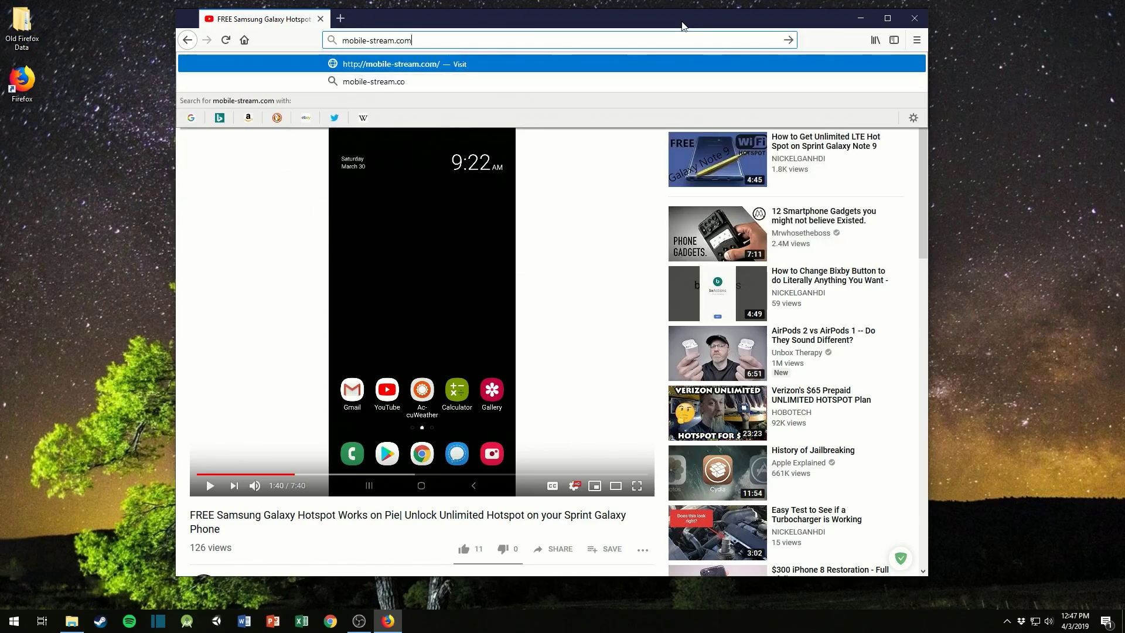
key("Return")
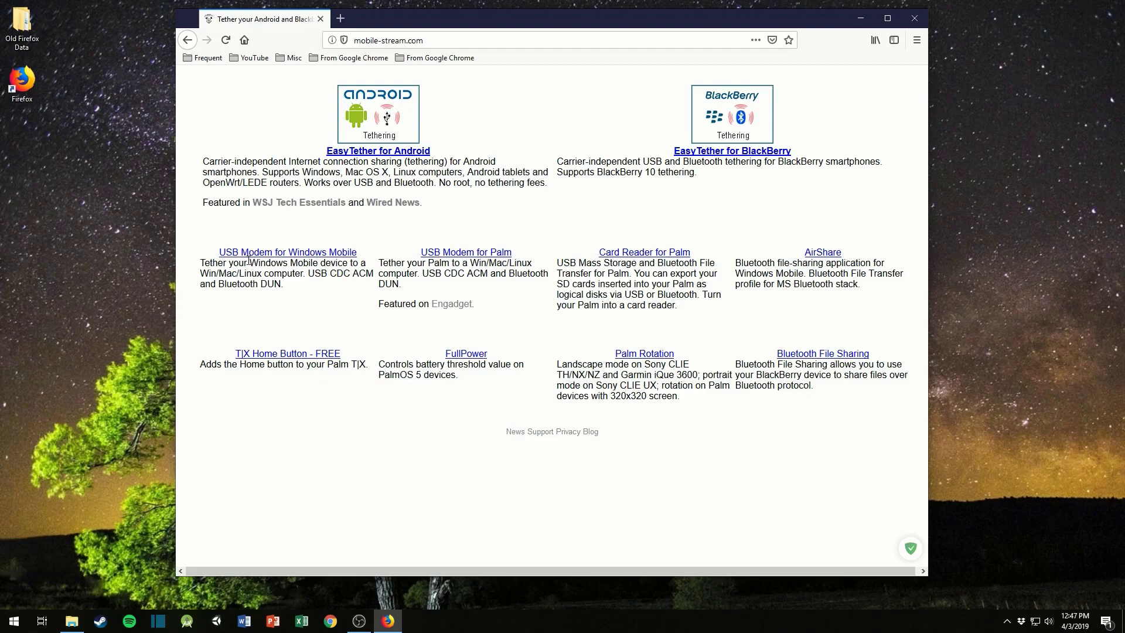
- Open the EasyTether for Android page and scroll through its features and $9.99 offer
left_click(362, 134)
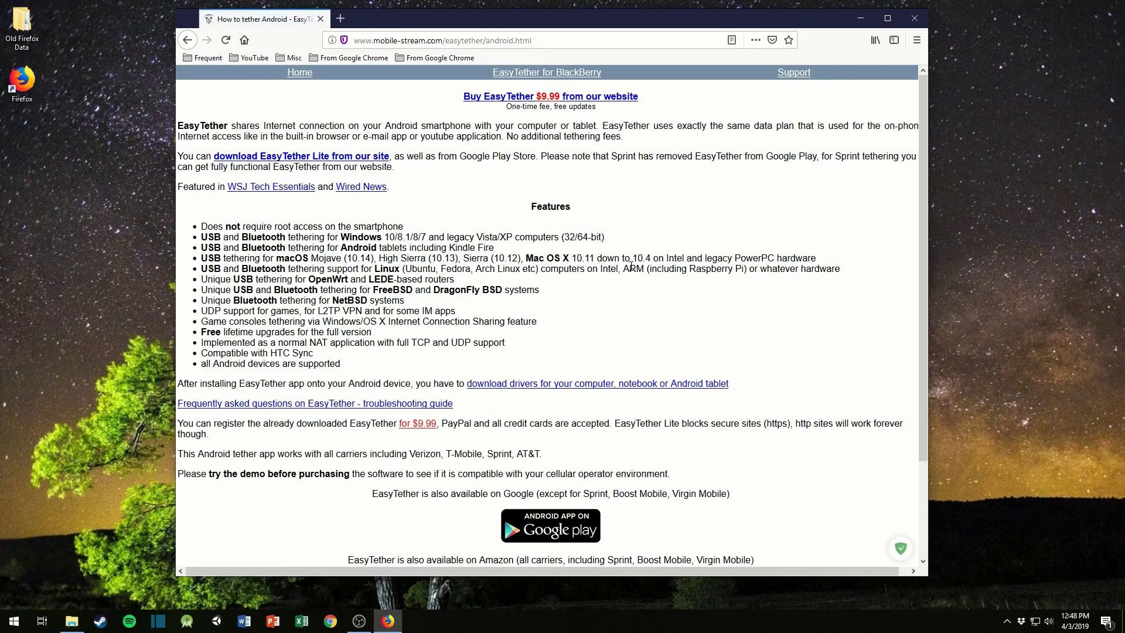
scroll(733, 398, "down", 4)
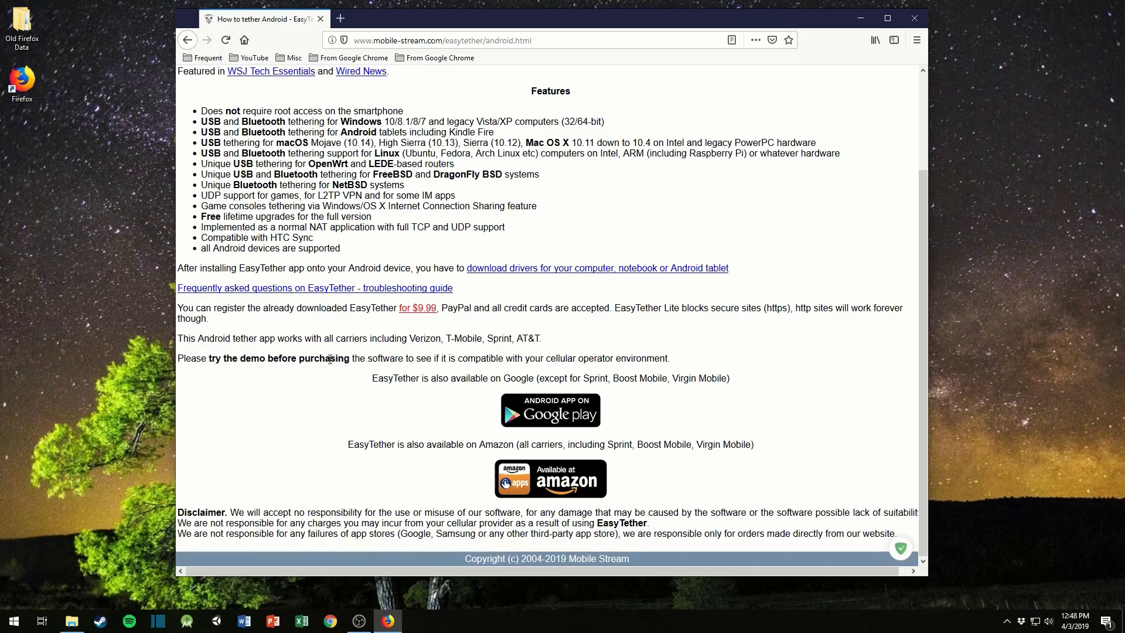
scroll(693, 394, "up", 4)
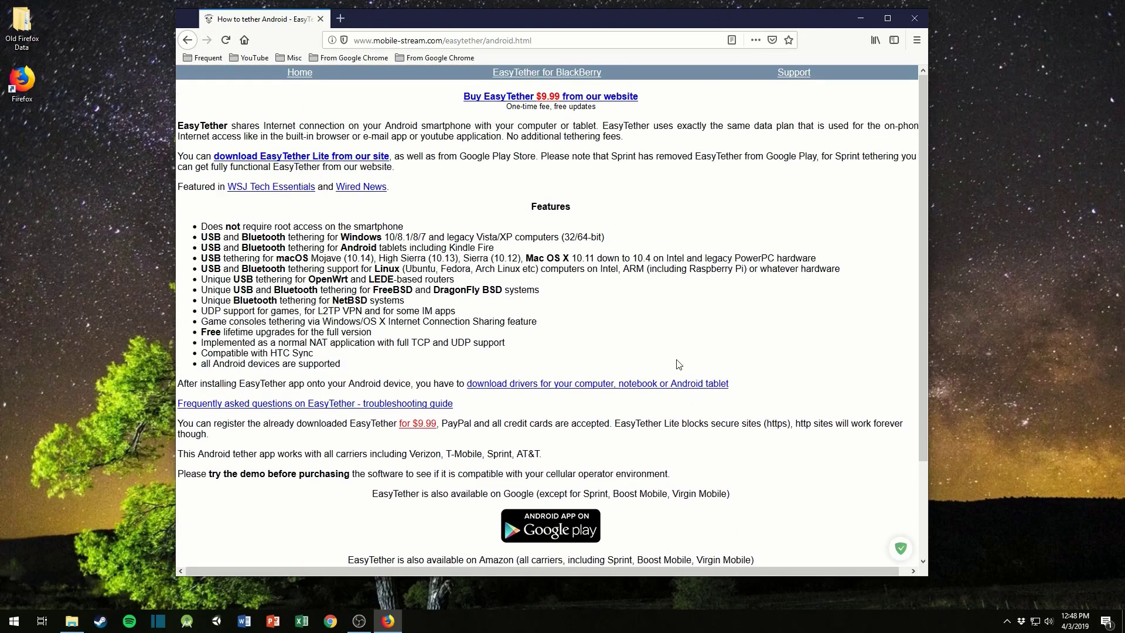
scroll(538, 257, "down", 4)
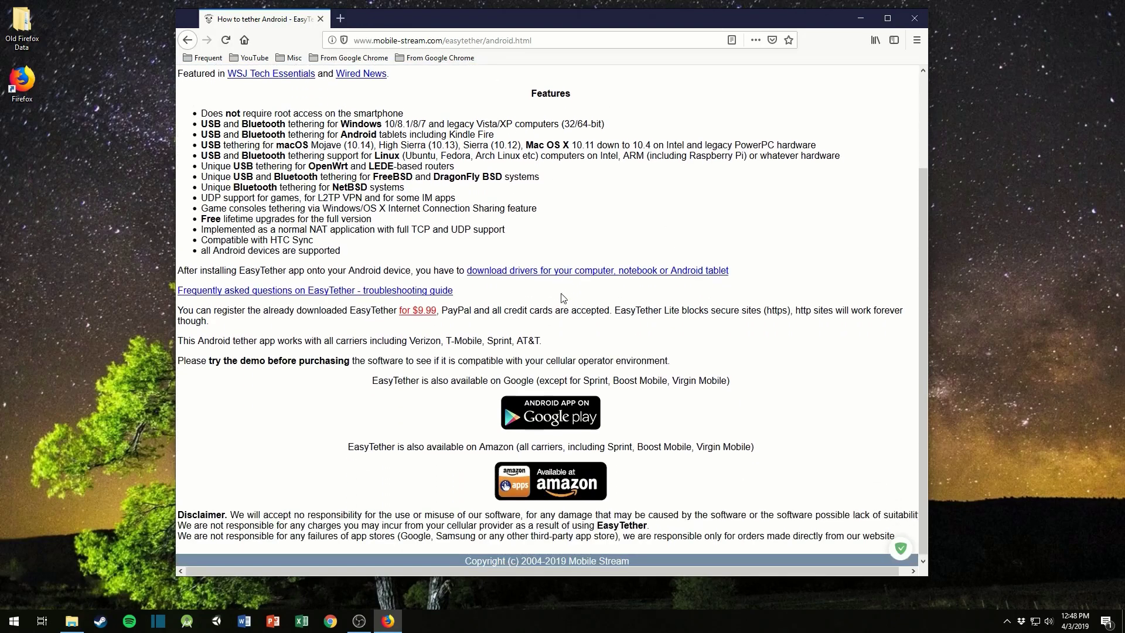
scroll(557, 293, "up", 4)
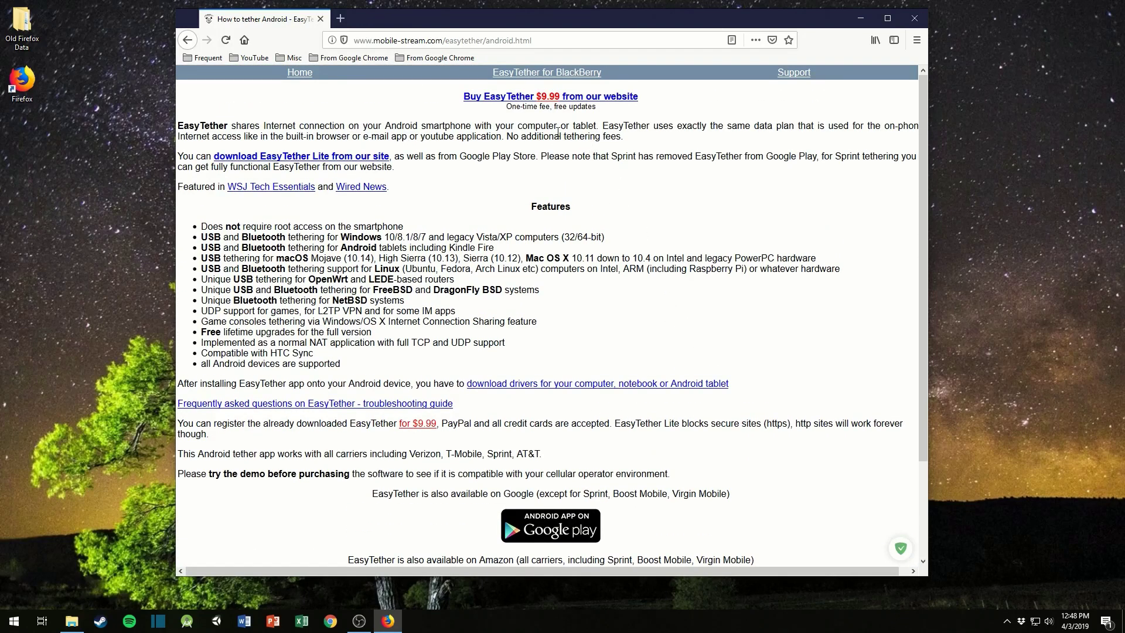